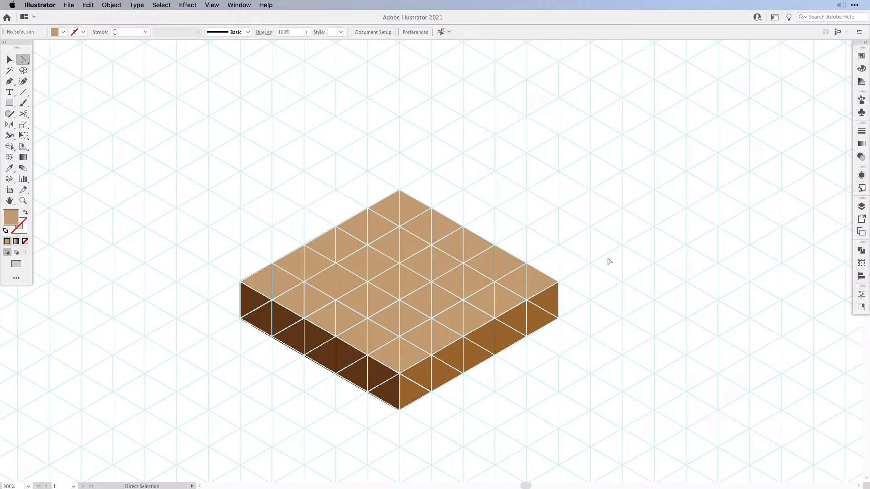
# Hide the isometric guides and display the Swatches, leaving empty canvas beside the brown block
pyautogui.press('super+semicolon')
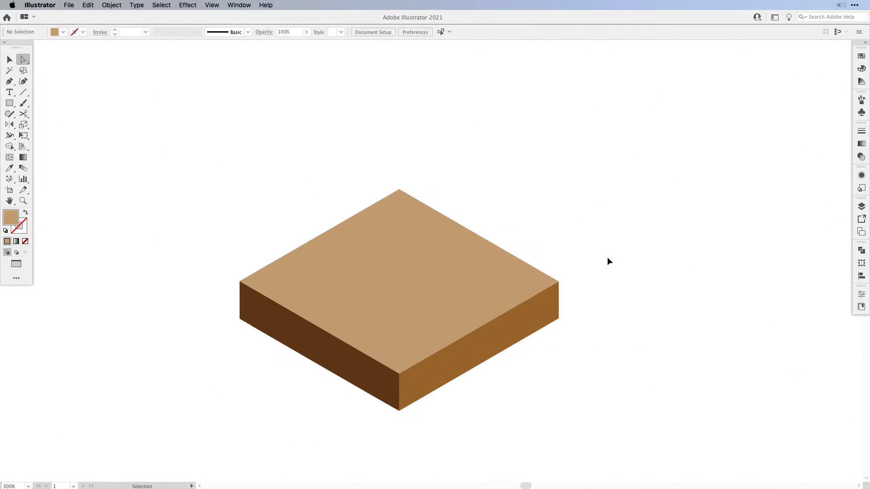
pyautogui.click(862, 55)
pyautogui.moveTo(756, 51); pyautogui.dragTo(605, 46)
pyautogui.press('space')
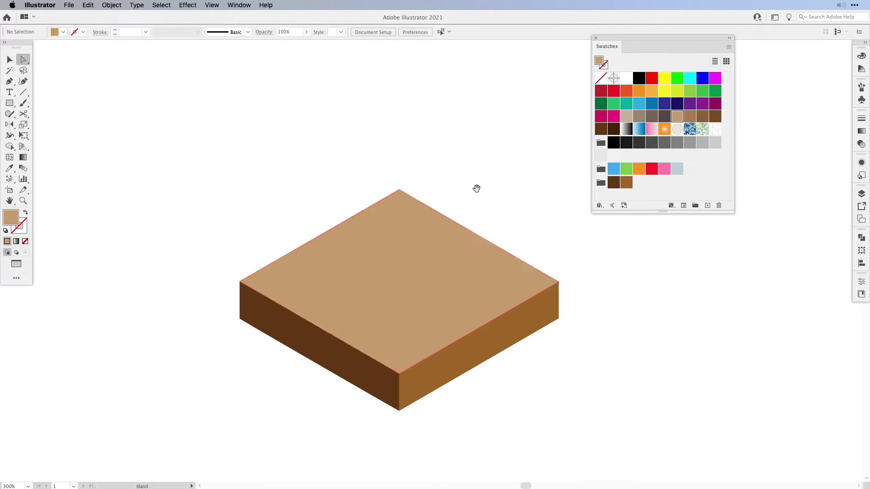
pyautogui.moveTo(520, 249); pyautogui.dragTo(330, 248)
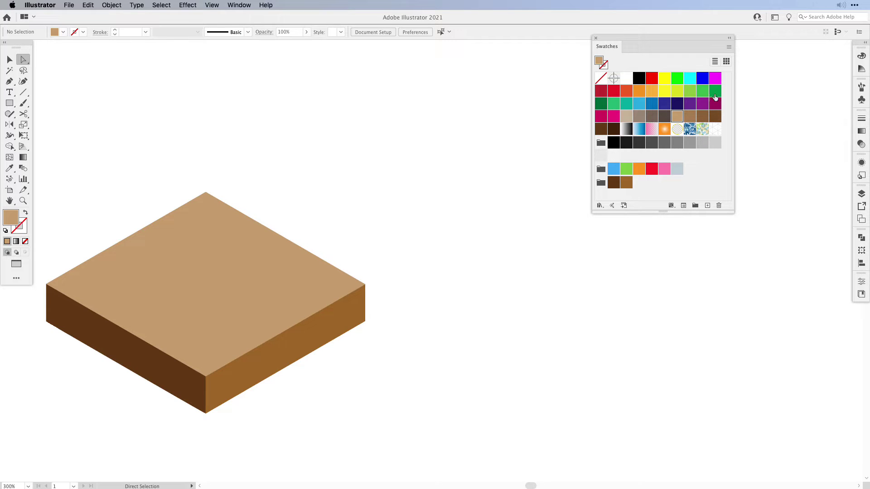
# Draw a tall, narrow rectangle about 11 by 76 px beside the block, filled with dark green R=0 G=104 B=55
pyautogui.click(600, 104)
pyautogui.click(8, 104)
pyautogui.moveTo(426, 166); pyautogui.dragTo(444, 284)
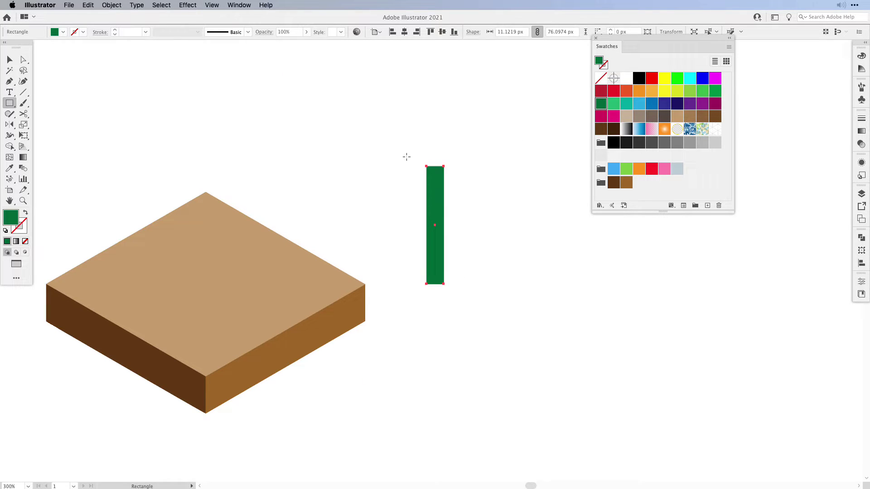
pyautogui.click(214, 5)
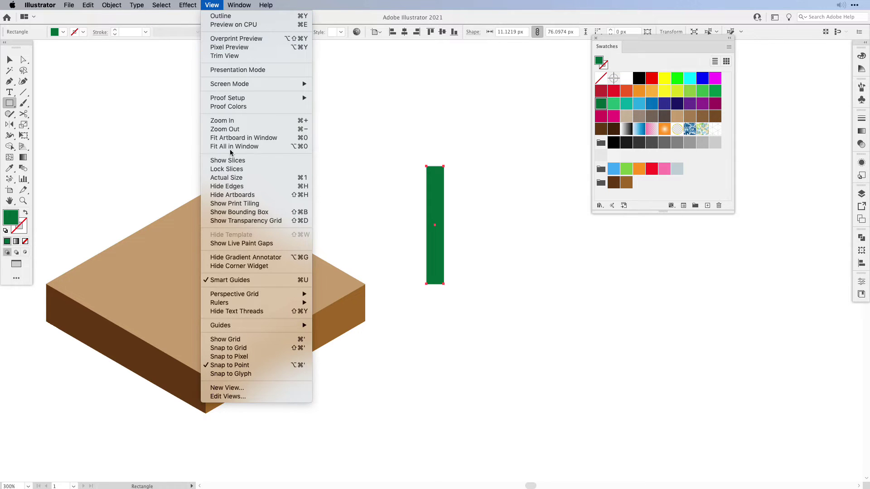
pyautogui.click(259, 282)
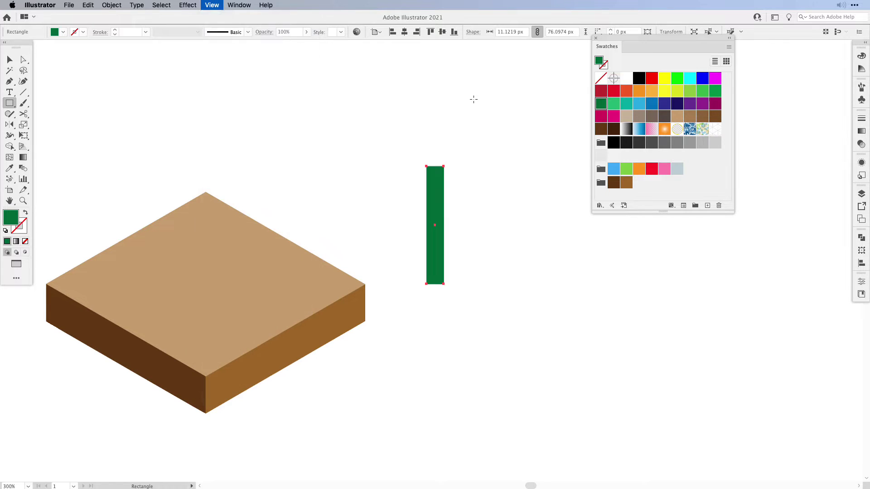
# Average the green rectangle's two upper anchor points along both axes to form a pointed blade
pyautogui.click(23, 59)
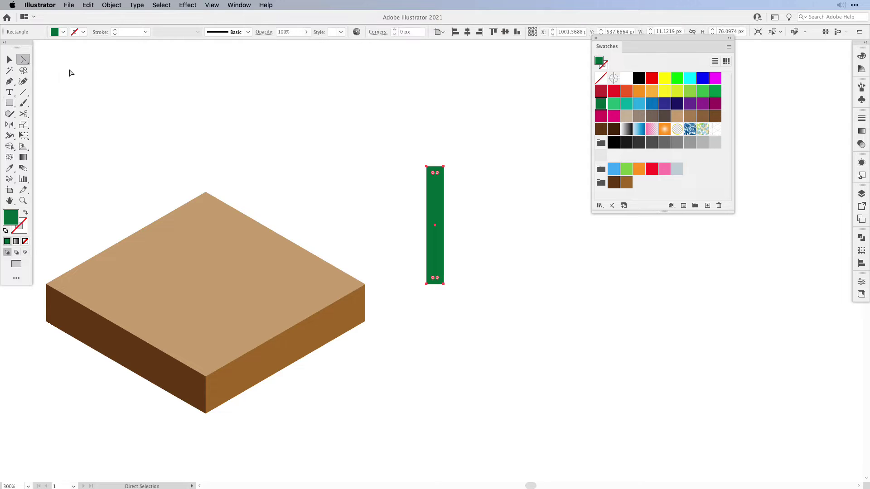
pyautogui.moveTo(382, 116); pyautogui.dragTo(468, 179)
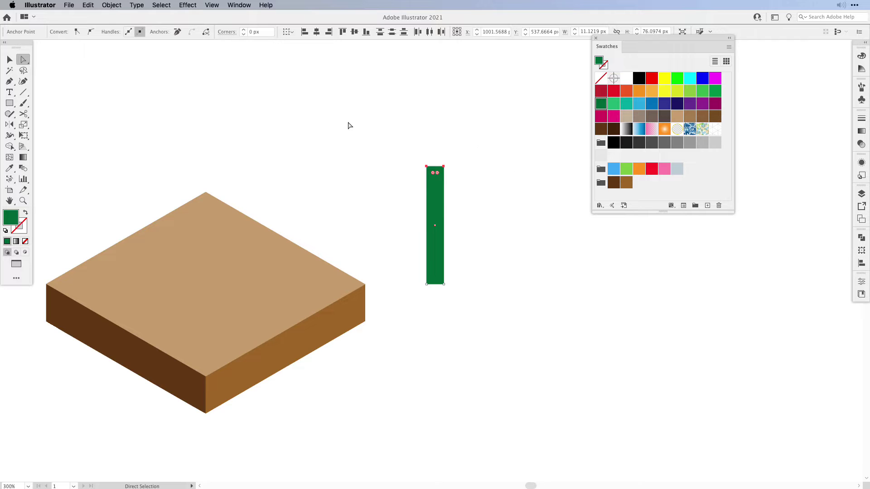
pyautogui.click(116, 5)
pyautogui.moveTo(156, 207)
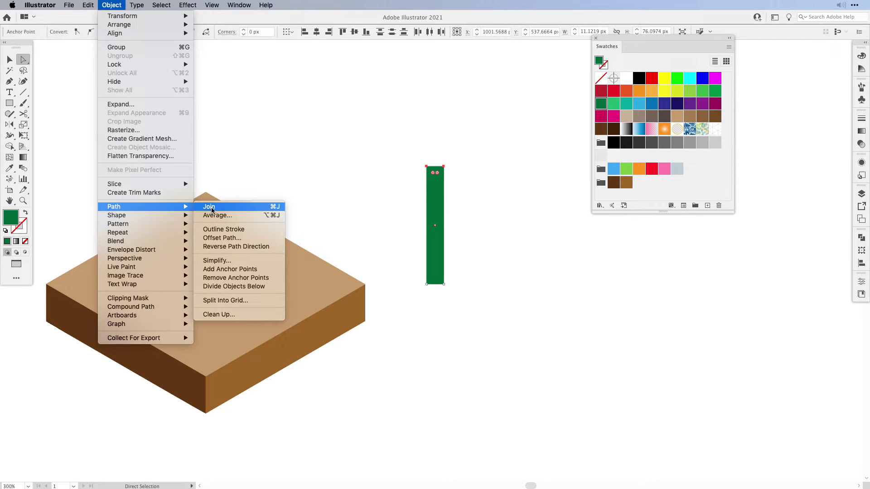
pyautogui.click(230, 221)
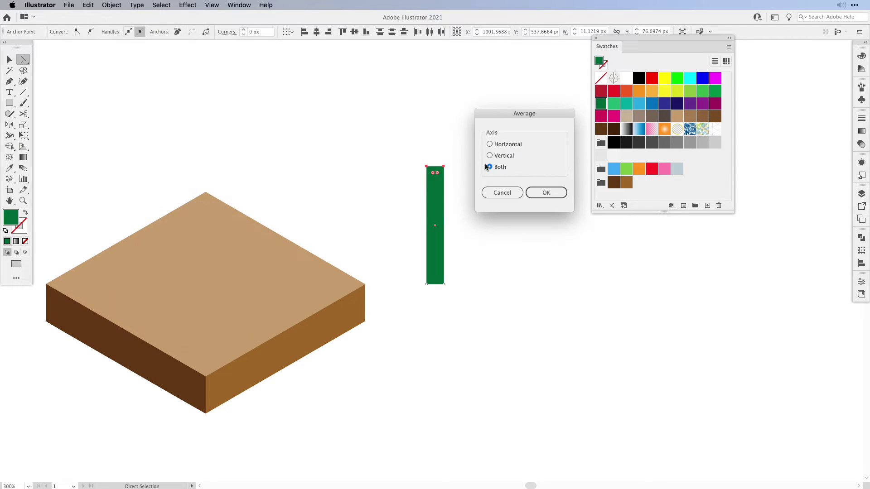
pyautogui.click(545, 193)
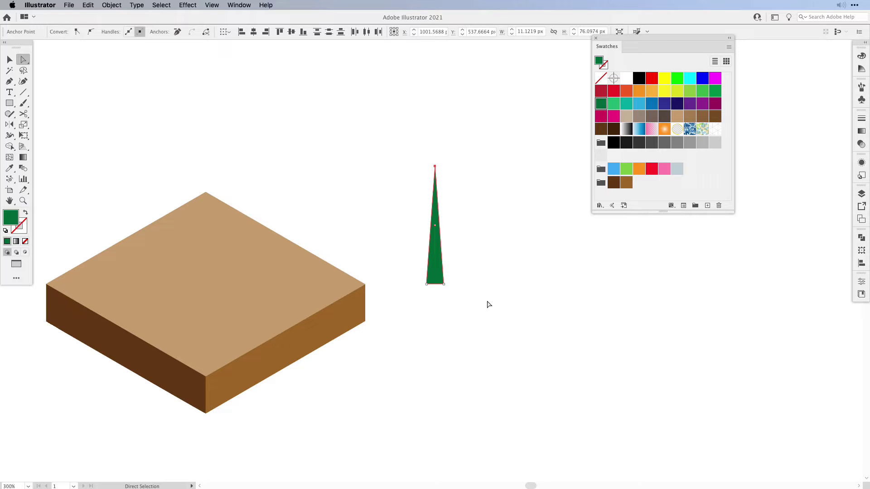
# Delete the duplicate anchor point at the tip of the green blade and deselect the shape
pyautogui.press('p')
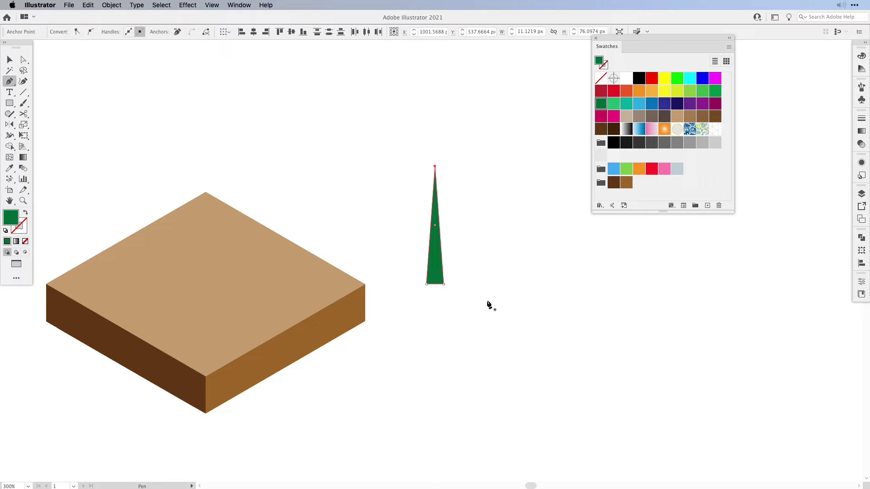
pyautogui.click(435, 167)
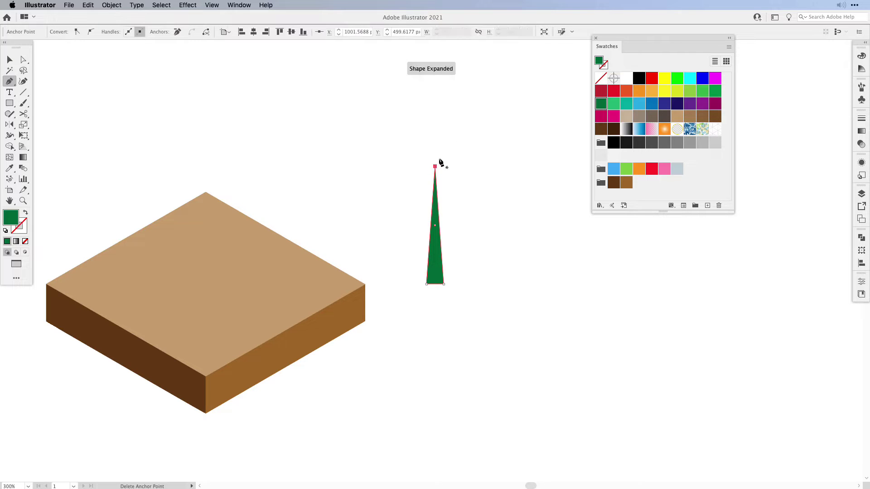
pyautogui.keyDown('super'); pyautogui.click(480, 154); pyautogui.keyUp('super')
# Draw a straight vertical line about 89 px long through the blade's centre, past both ends, with a 1 pt green stroke and no fill
pyautogui.press('a')
pyautogui.press('super+equal')
pyautogui.press('super+equal')
pyautogui.press('super+equal')
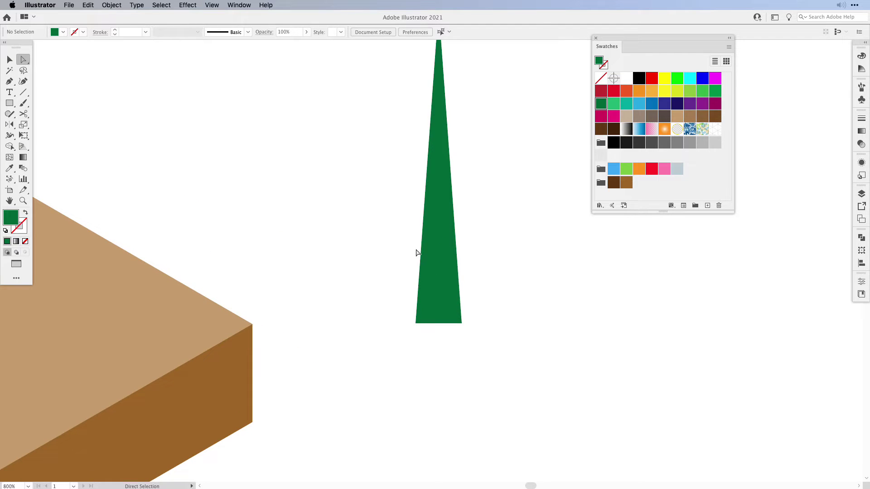
pyautogui.moveTo(479, 222); pyautogui.dragTo(411, 303)
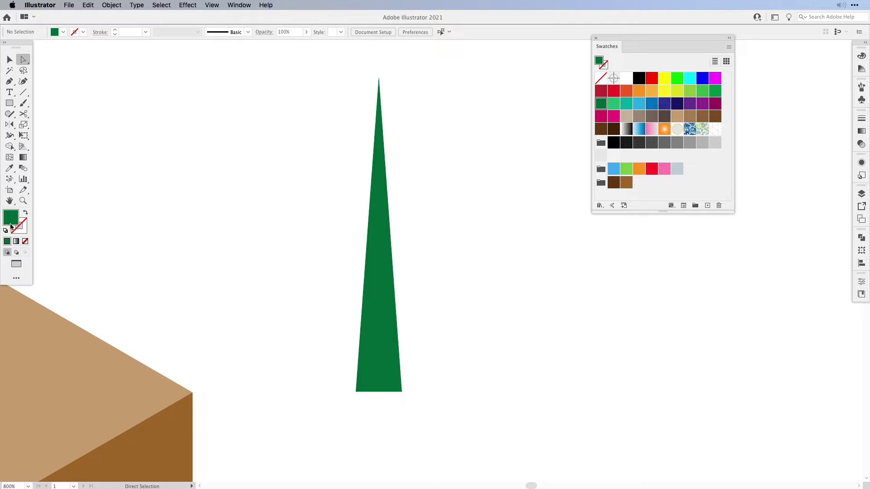
pyautogui.click(26, 212)
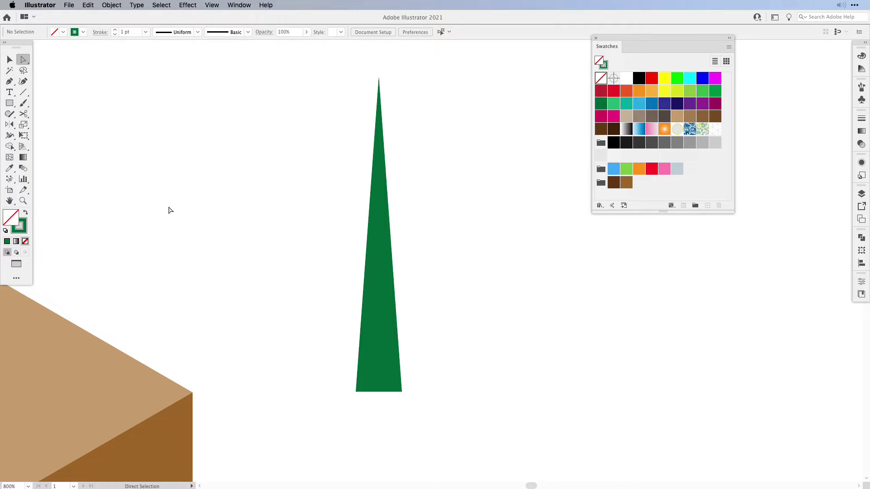
pyautogui.press('p')
pyautogui.press('super+minus')
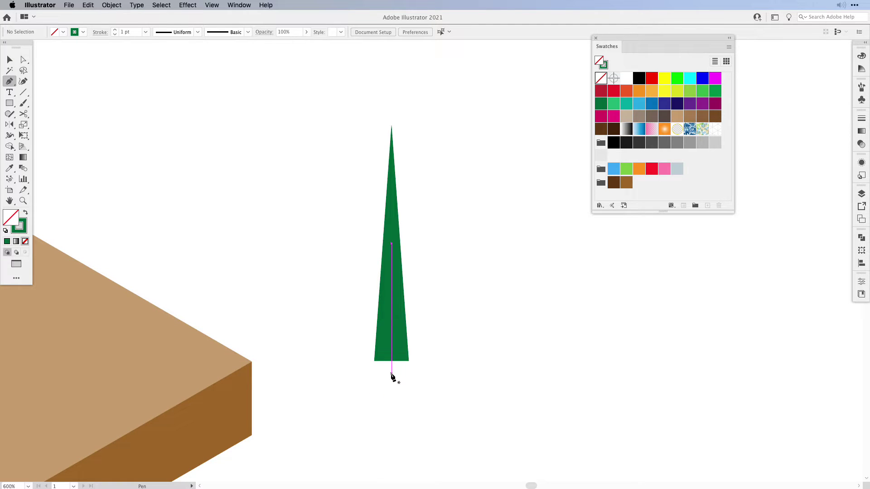
pyautogui.click(391, 374)
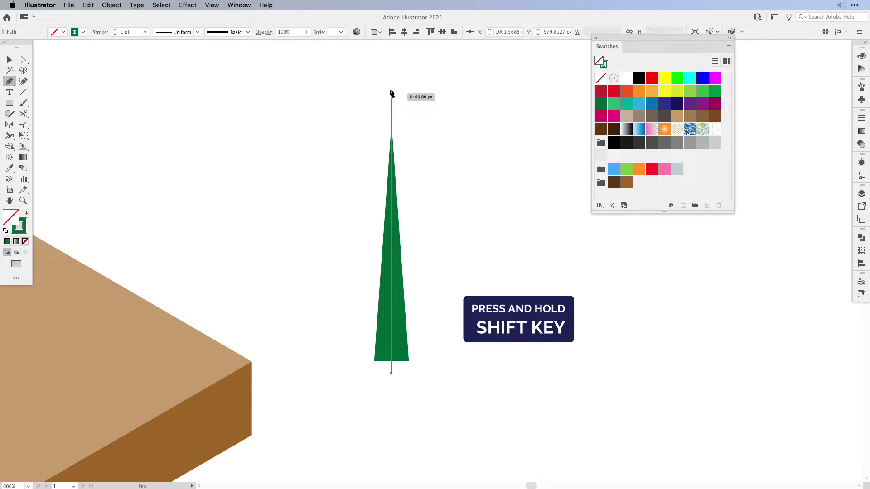
pyautogui.keyDown('shift'); pyautogui.click(392, 99); pyautogui.keyUp('shift')
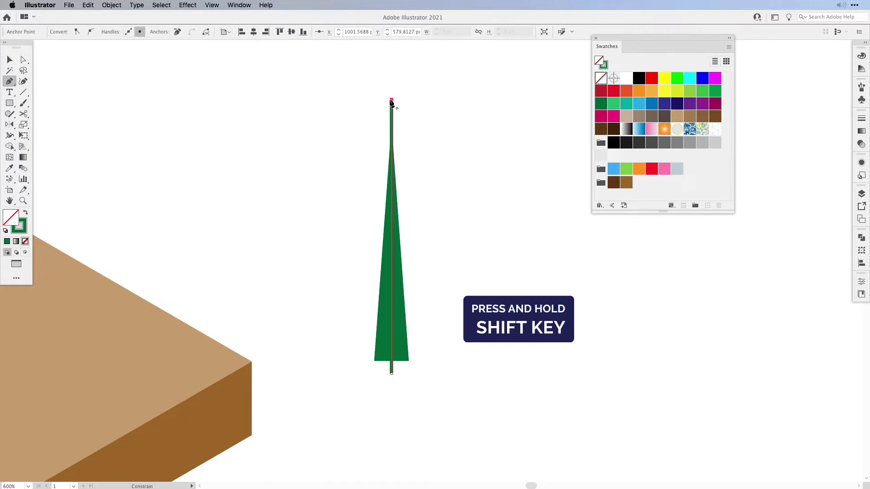
pyautogui.press('v')
pyautogui.click(418, 140)
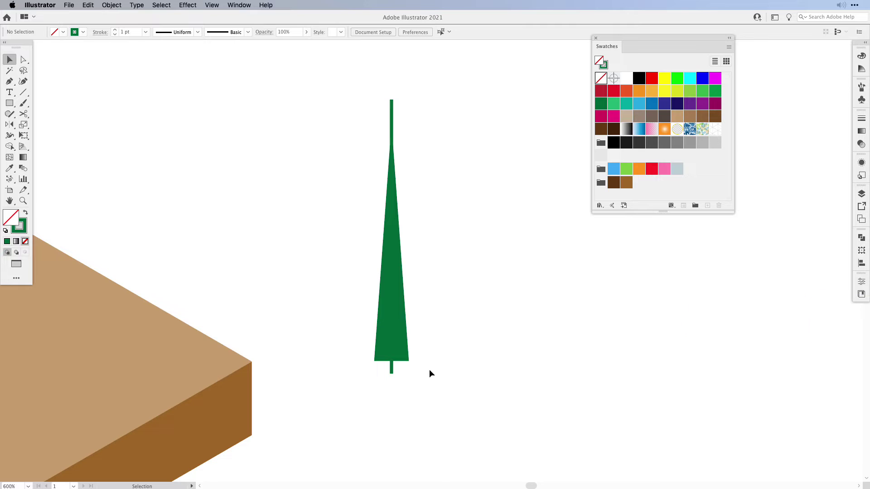
# Split the blade into two halves along the vertical line using the Pathfinder Divide operation
pyautogui.moveTo(285, 97); pyautogui.dragTo(438, 375)
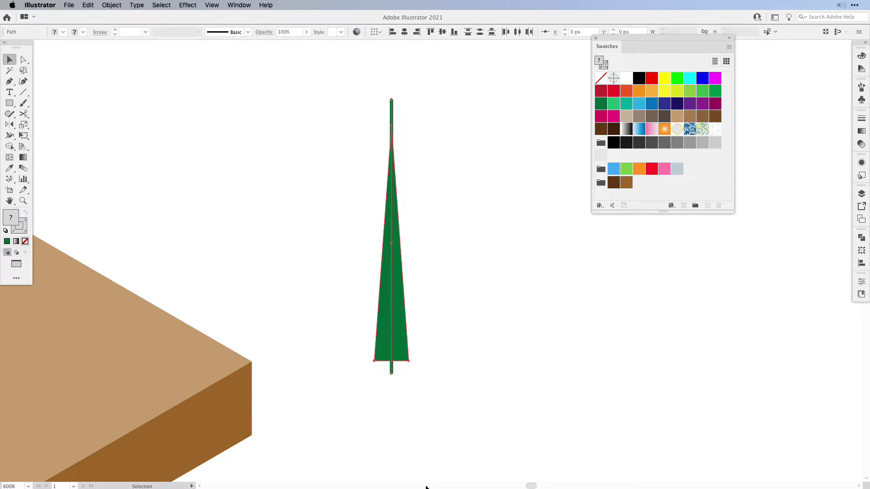
pyautogui.click(865, 237)
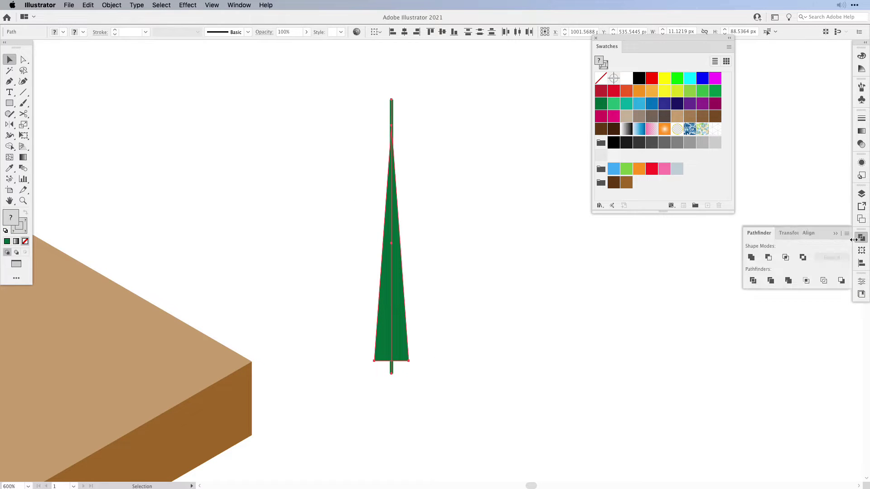
pyautogui.click(752, 281)
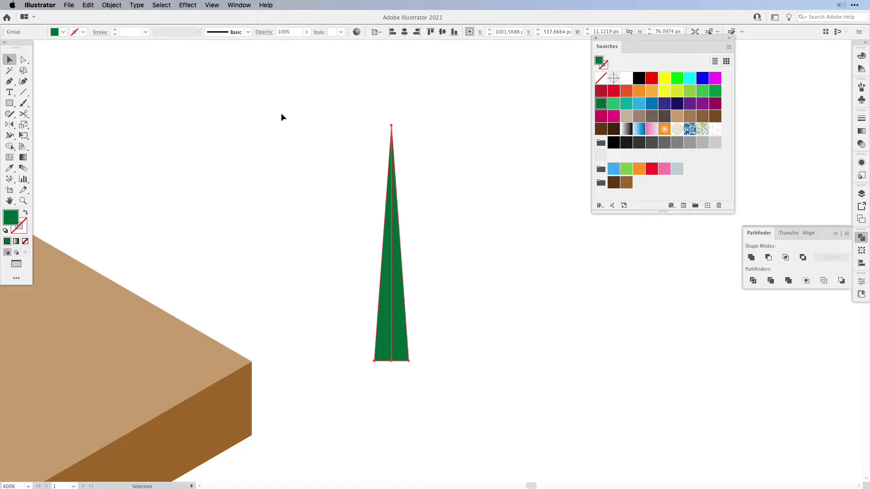
pyautogui.click(835, 233)
pyautogui.click(472, 262)
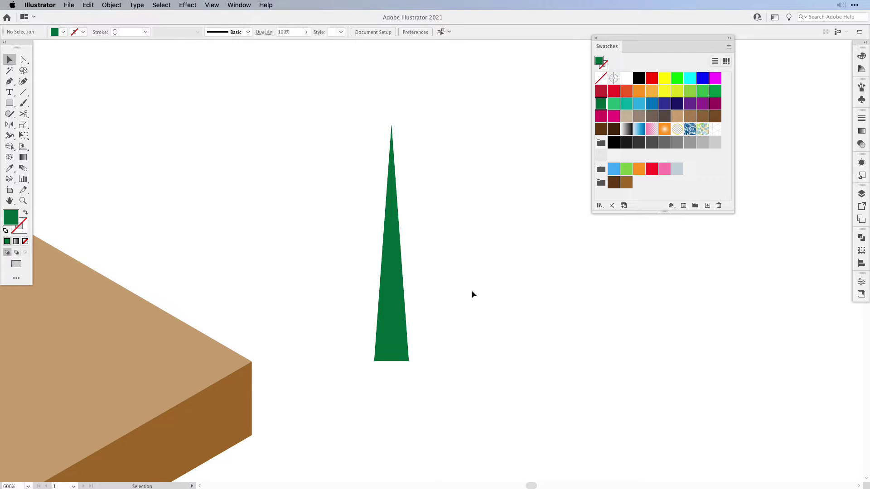
# Fill the right half of the blade with a lighter green swatch
pyautogui.click(24, 60)
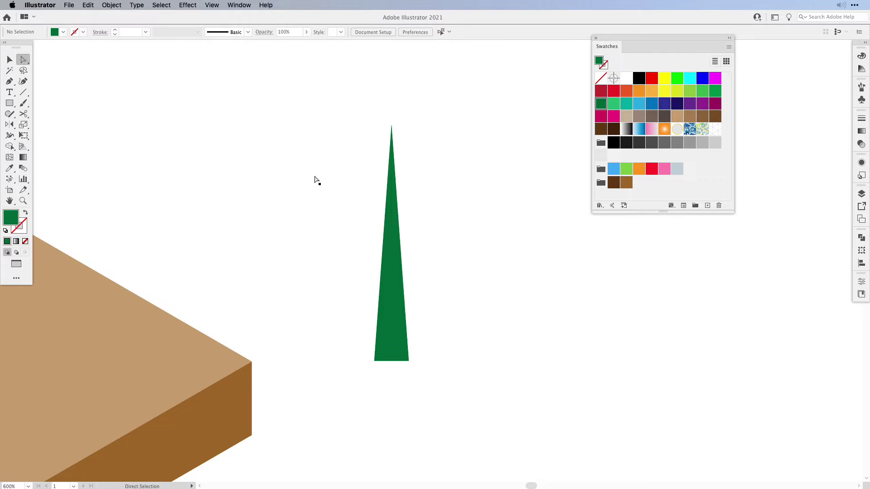
pyautogui.click(399, 326)
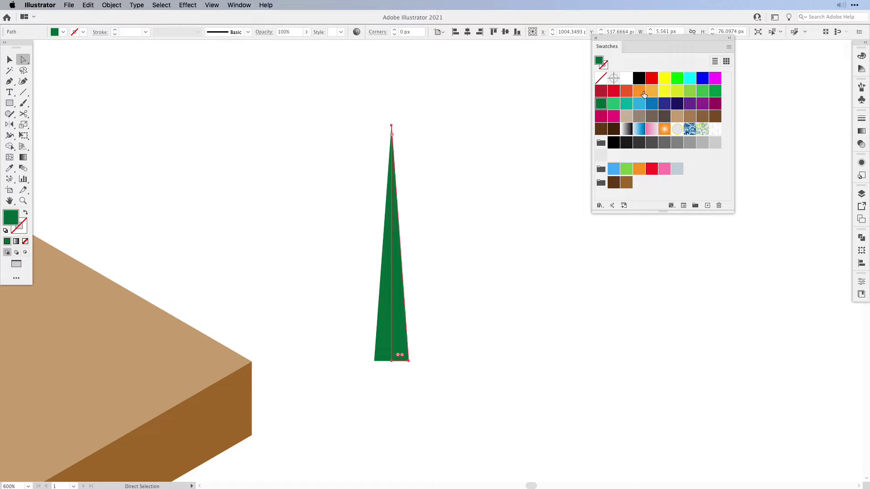
pyautogui.click(719, 91)
pyautogui.click(478, 341)
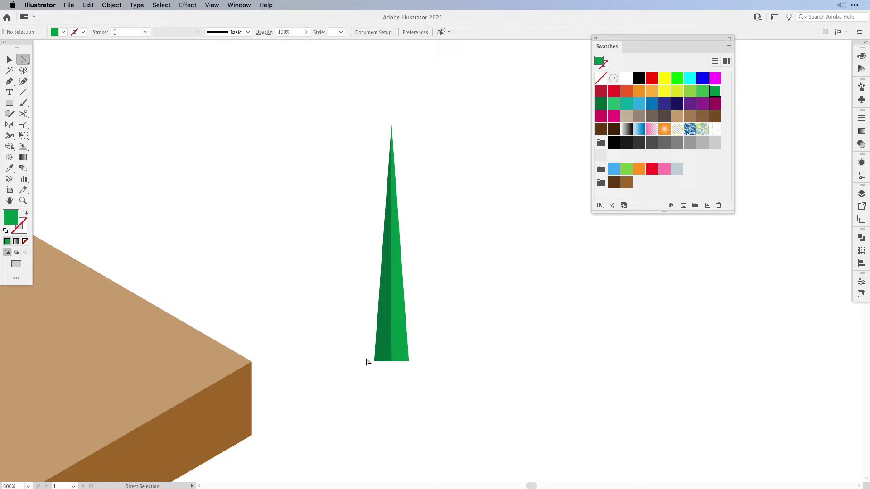
# Round the two outer corners at the blade's base to a radius of about 1.6 px
pyautogui.moveTo(365, 352); pyautogui.dragTo(379, 373)
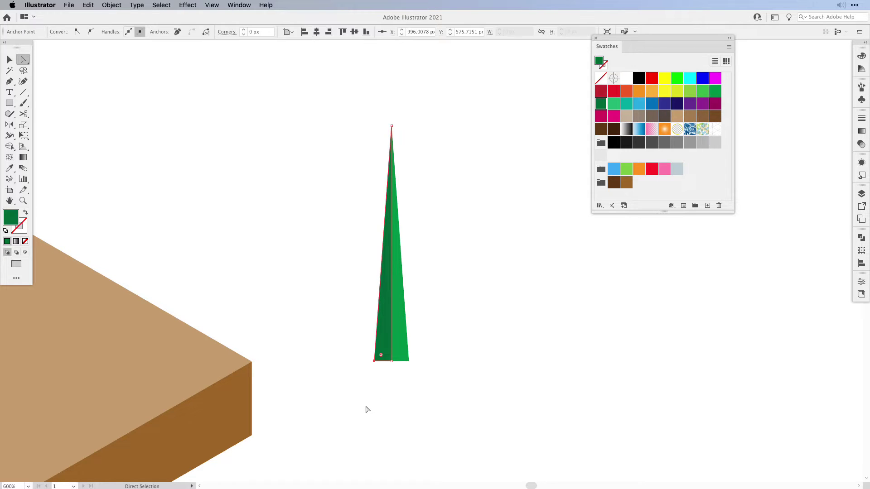
pyautogui.moveTo(421, 351); pyautogui.dragTo(404, 375)
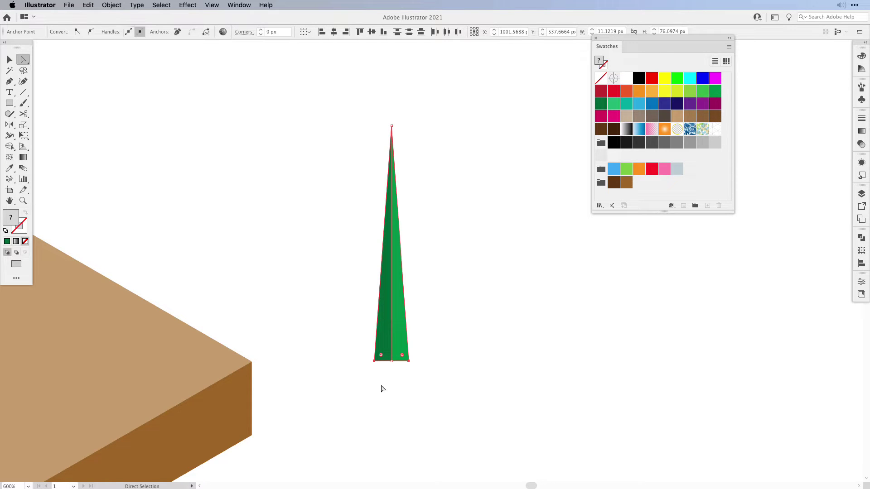
pyautogui.click(211, 5)
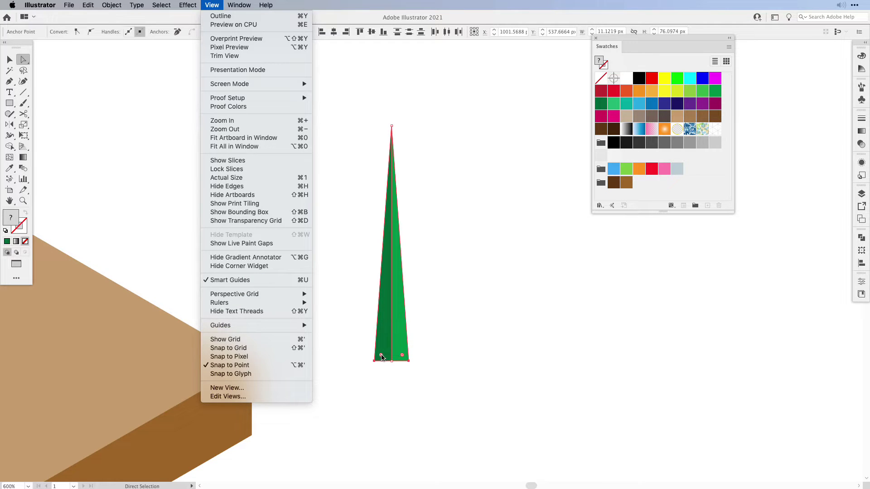
pyautogui.click(382, 358)
pyautogui.moveTo(381, 358); pyautogui.dragTo(381, 360)
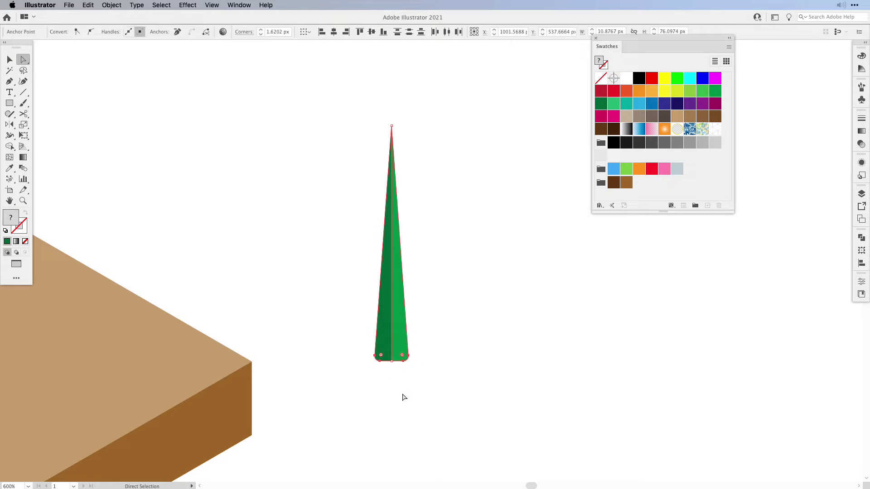
pyautogui.click(474, 220)
# Create a new Art Brush from the whole two-tone blade
pyautogui.moveTo(637, 36); pyautogui.dragTo(639, 53)
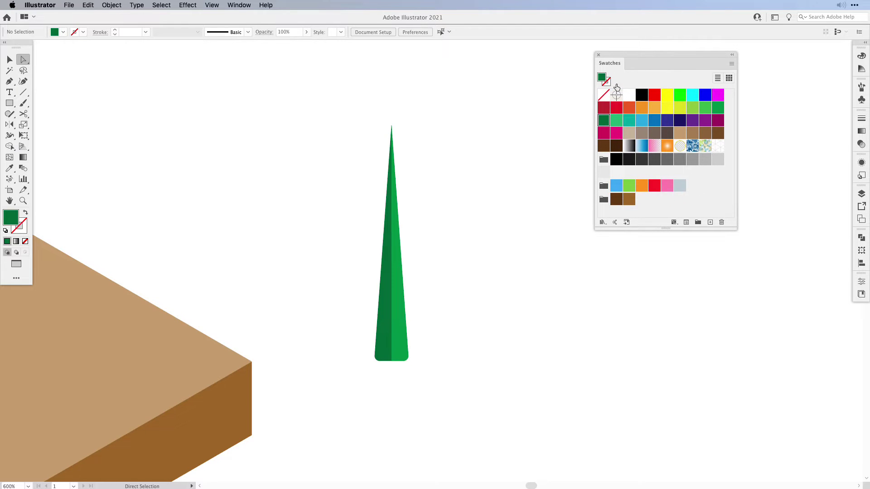
pyautogui.click(860, 87)
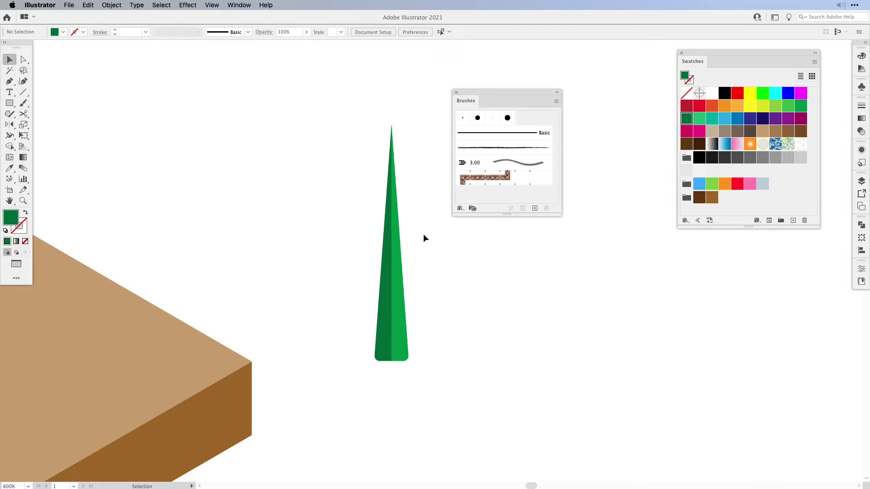
pyautogui.moveTo(337, 101); pyautogui.dragTo(426, 401)
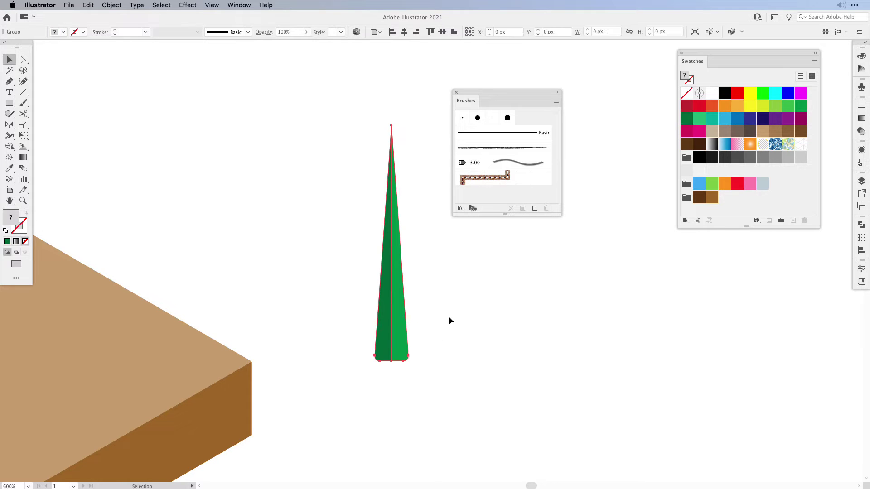
pyautogui.click(534, 208)
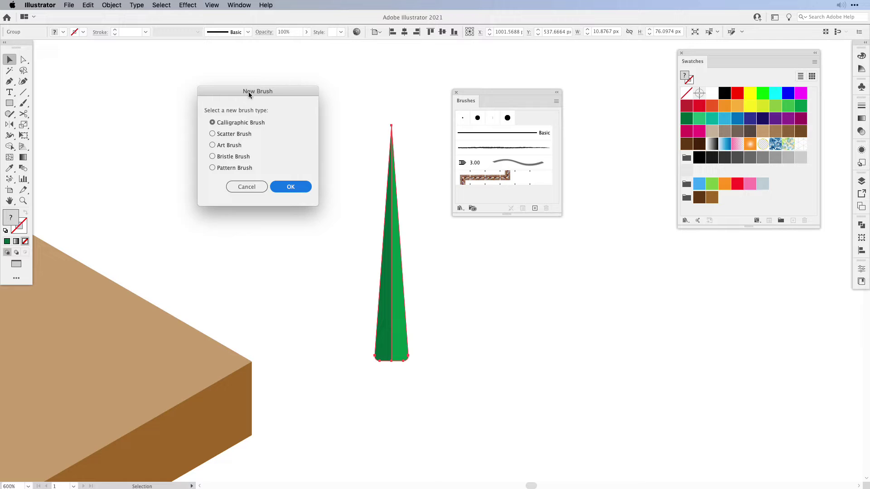
pyautogui.click(213, 145)
pyautogui.click(284, 187)
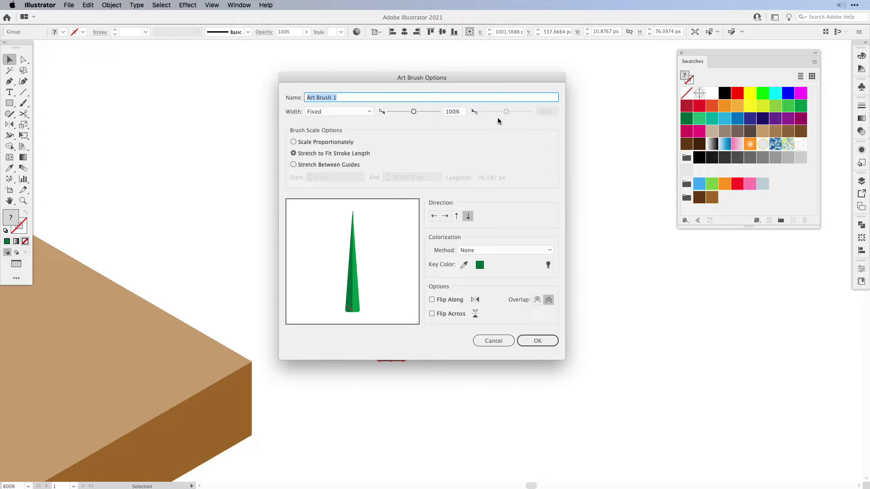
# Name the art brush Grass and set its direction to Stroke From Bottom To Top
pyautogui.write('Grass')
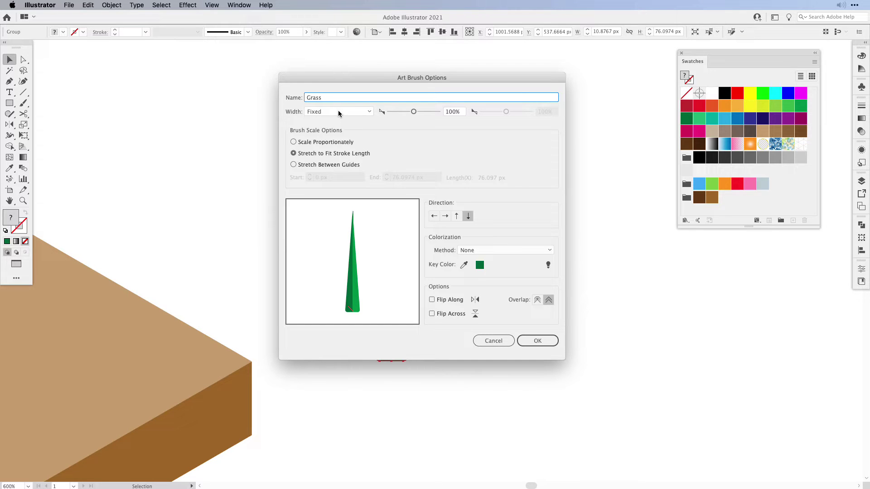
pyautogui.click(456, 216)
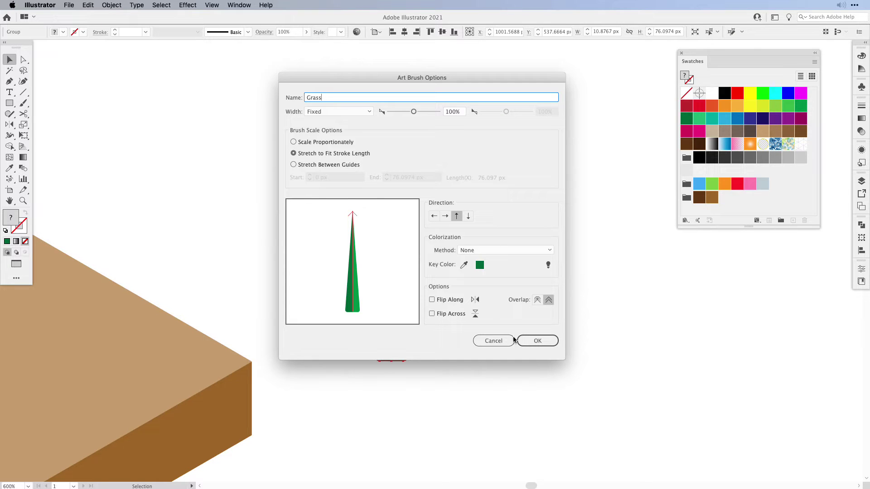
pyautogui.click(538, 341)
pyautogui.click(523, 345)
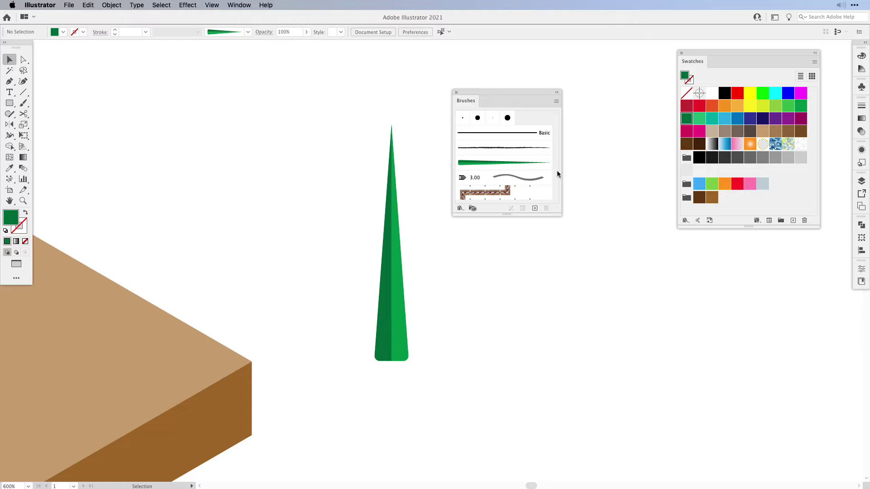
# Move the original blade artwork well clear of the brown block
pyautogui.press('a')
pyautogui.press('super+minus')
pyautogui.press('super+minus')
pyautogui.moveTo(371, 153)
pyautogui.mouseDown()
pyautogui.moveTo(418, 299)
pyautogui.moveTo(814, 416)
pyautogui.mouseUp()
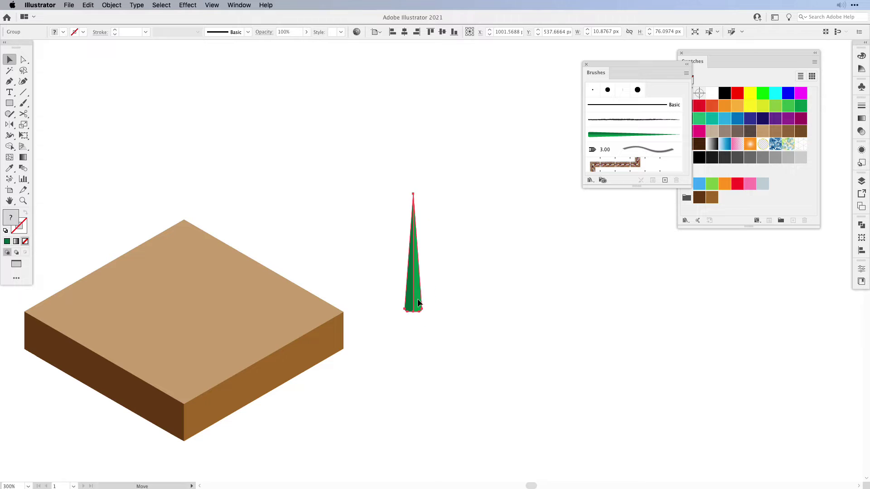
pyautogui.moveTo(408, 336); pyautogui.dragTo(571, 299)
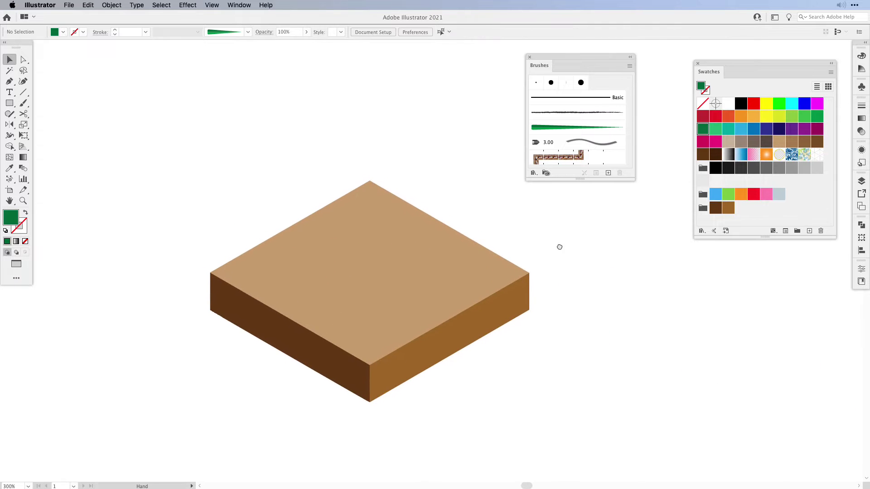
pyautogui.moveTo(559, 247); pyautogui.dragTo(558, 270)
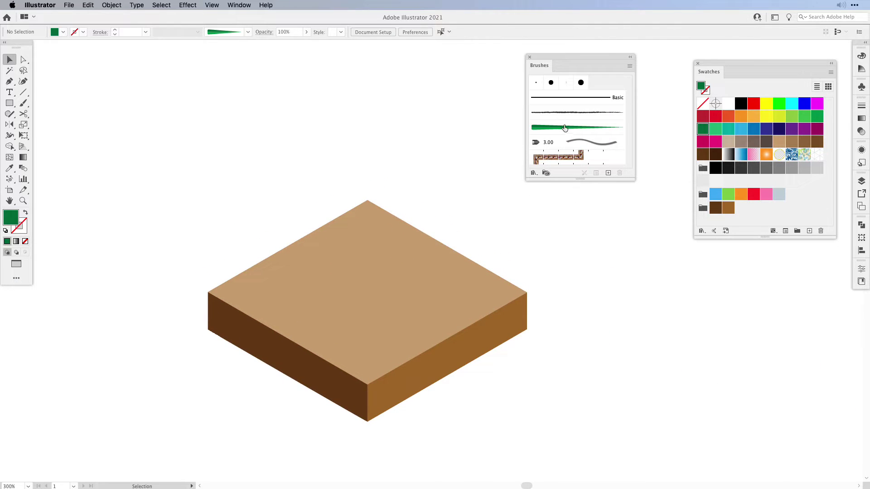
# Set up the Paintbrush tool with no fill and the Grass art brush as the stroke
pyautogui.click(25, 241)
pyautogui.click(23, 224)
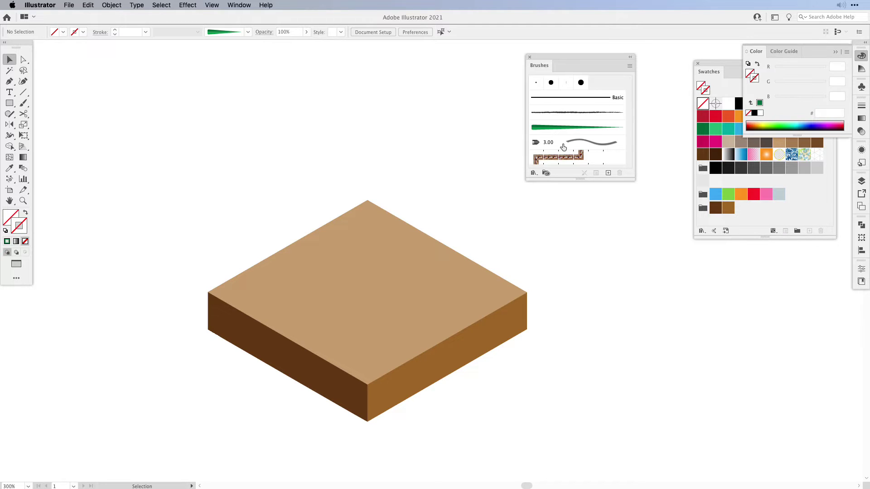
pyautogui.click(565, 125)
pyautogui.click(23, 104)
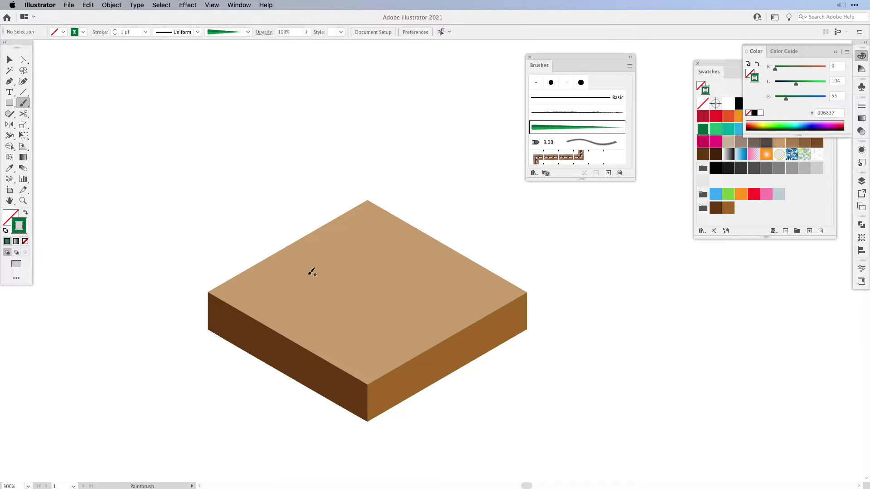
pyautogui.press('super')
pyautogui.press('super+semicolon')
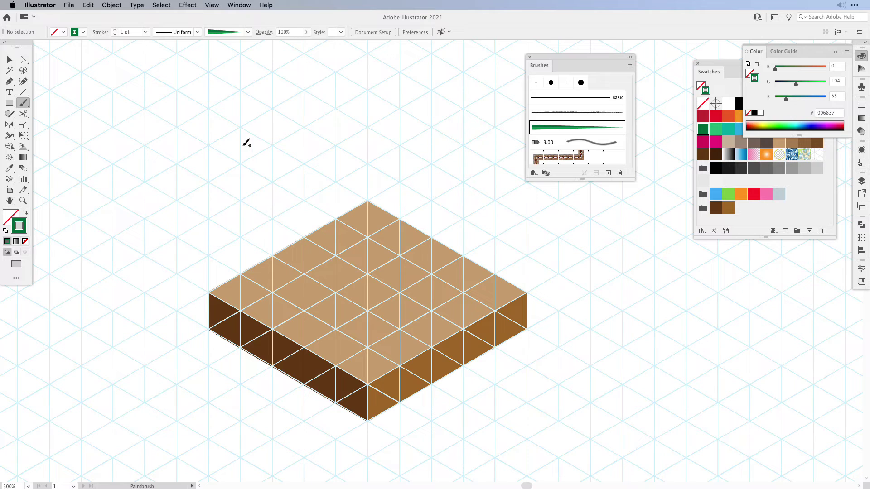
pyautogui.press('super+semicolon')
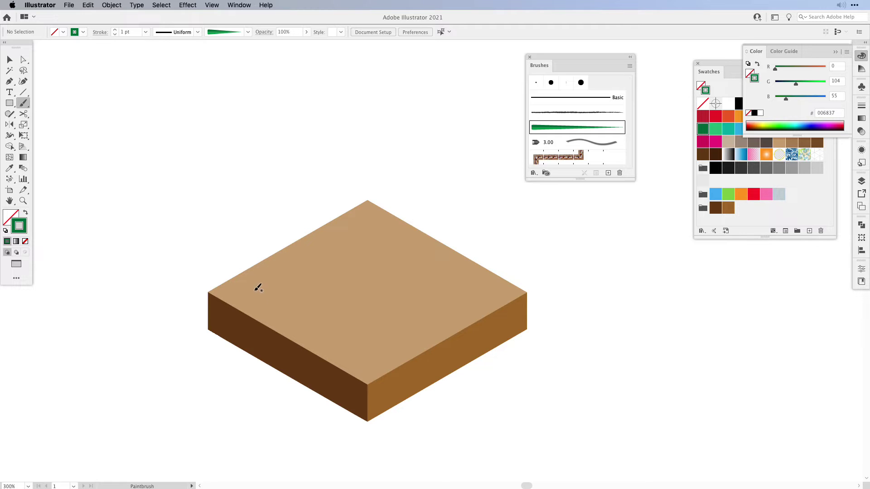
# Paint a tuft of curved grass blades fanning out from one base near the block's left corner
pyautogui.moveTo(261, 298); pyautogui.dragTo(265, 201)
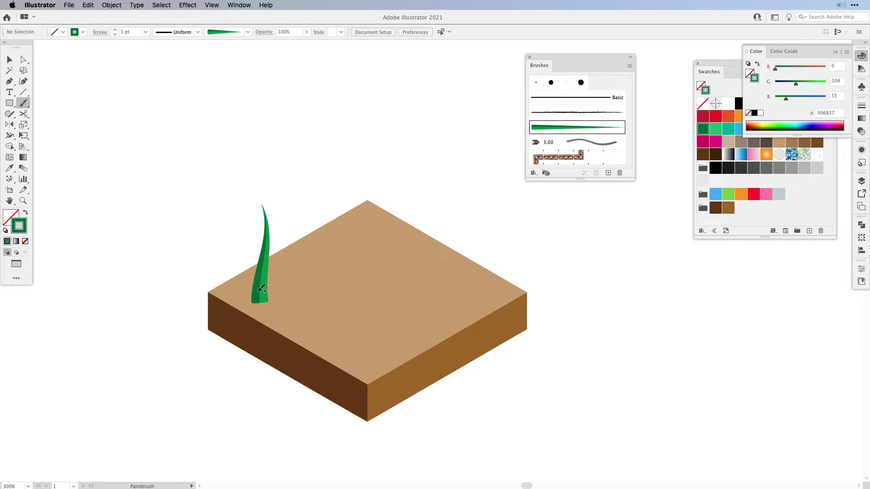
pyautogui.moveTo(257, 299); pyautogui.dragTo(301, 212)
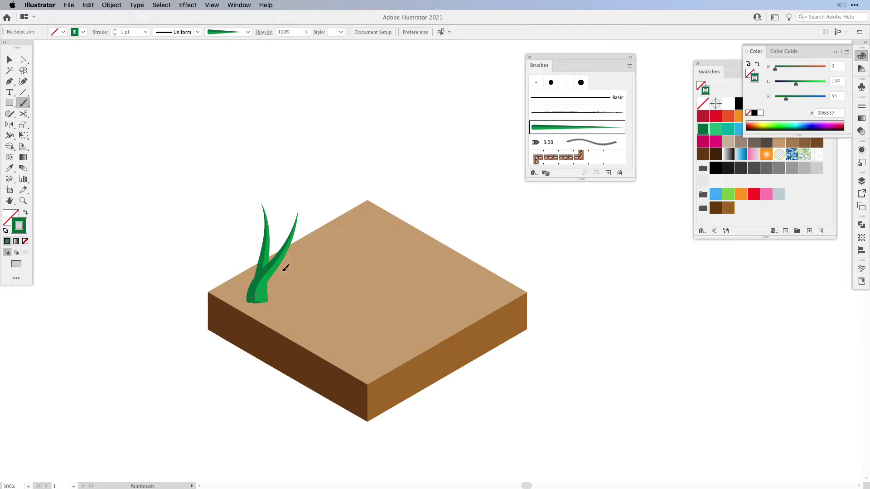
pyautogui.moveTo(283, 270); pyautogui.dragTo(321, 235)
pyautogui.moveTo(252, 301); pyautogui.dragTo(322, 289)
# Try painting low blades toward the block's front edge and left corner, and undo them
pyautogui.moveTo(253, 297)
pyautogui.mouseDown()
pyautogui.moveTo(255, 255)
pyautogui.moveTo(242, 225)
pyautogui.moveTo(220, 242)
pyautogui.moveTo(254, 227)
pyautogui.moveTo(297, 295)
pyautogui.moveTo(312, 303)
pyautogui.moveTo(306, 328)
pyautogui.mouseUp()
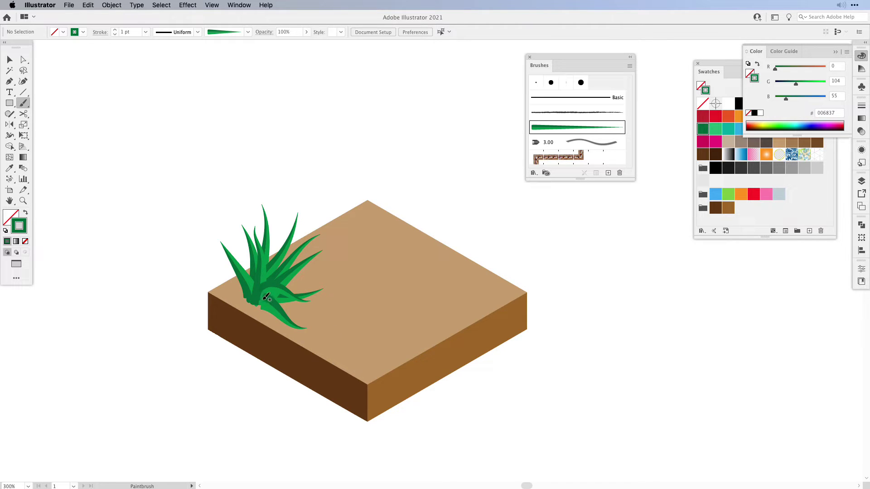
pyautogui.moveTo(225, 277); pyautogui.dragTo(209, 271)
pyautogui.moveTo(273, 305); pyautogui.dragTo(291, 340)
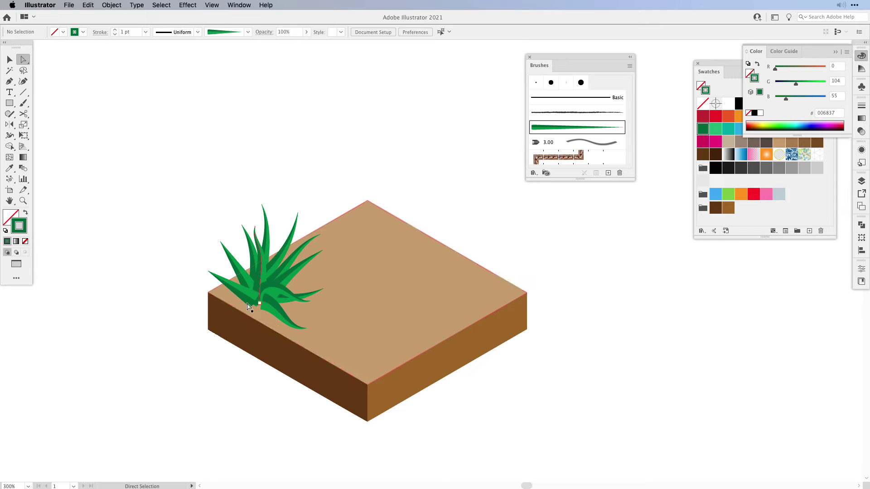
pyautogui.press('super+z')
pyautogui.press('super+z')
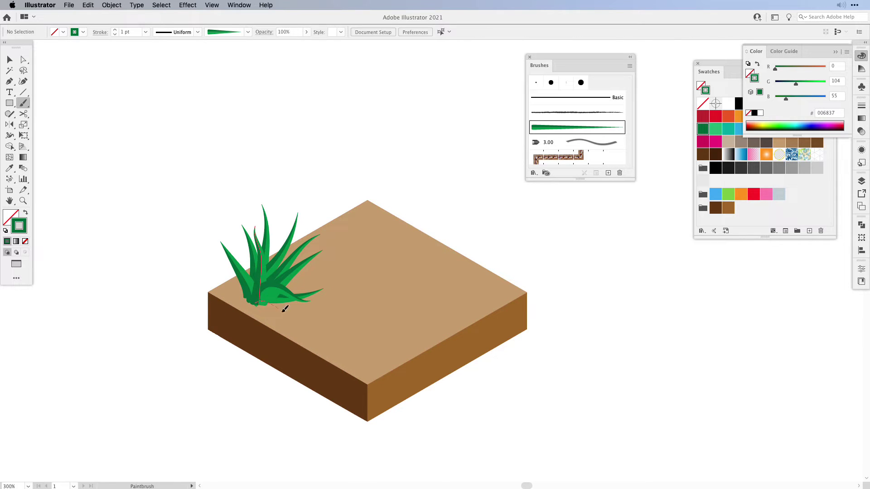
pyautogui.press('super+shift+z')
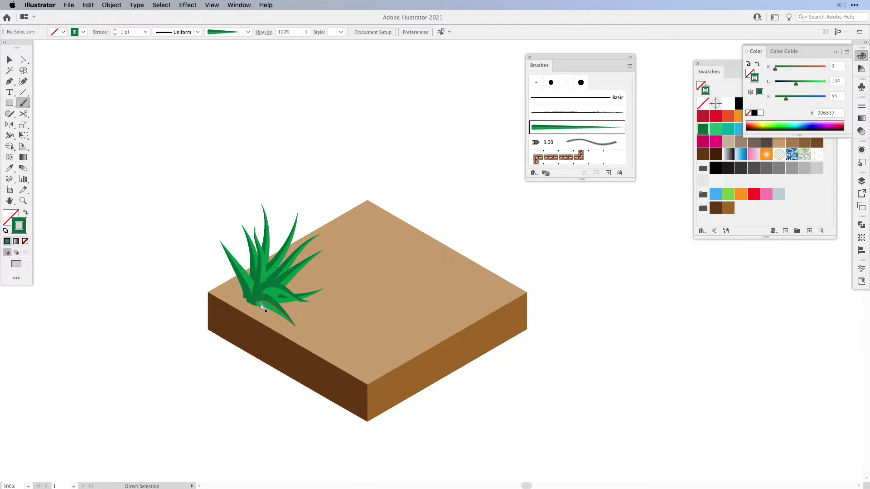
pyautogui.press('super+z')
# Paint a straight low blade from the tuft's base along the block's front-left edge and lengthen it at the tip
pyautogui.moveTo(295, 319); pyautogui.dragTo(296, 322)
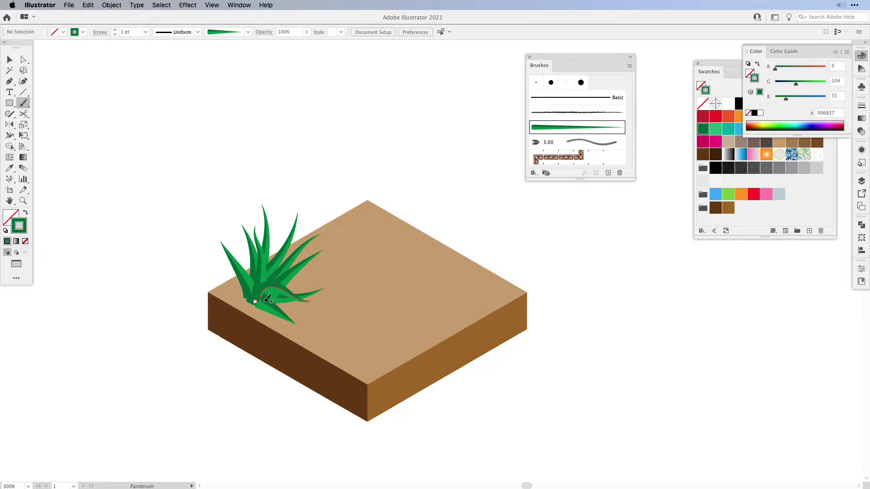
pyautogui.press('a')
pyautogui.moveTo(296, 325); pyautogui.dragTo(305, 331)
pyautogui.press('super+z')
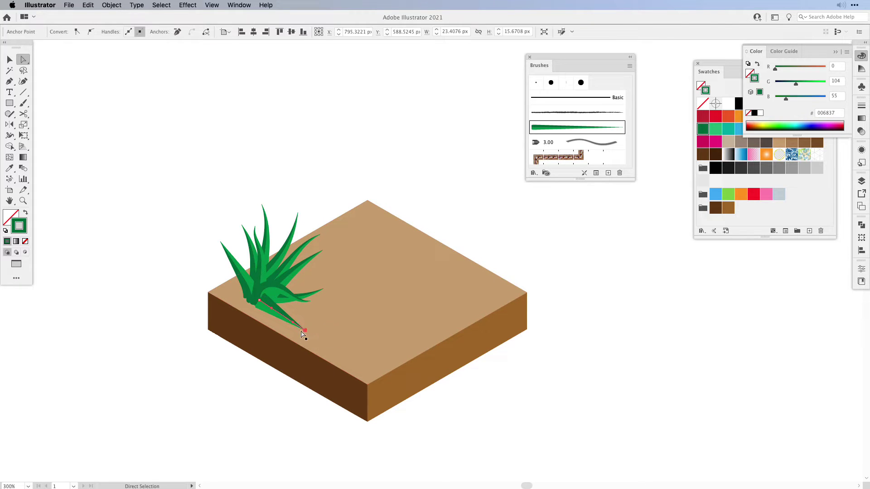
# Paint a low blade from the tuft's base toward the block's left corner and adjust its base point
pyautogui.press('b')
pyautogui.moveTo(258, 295); pyautogui.dragTo(217, 275)
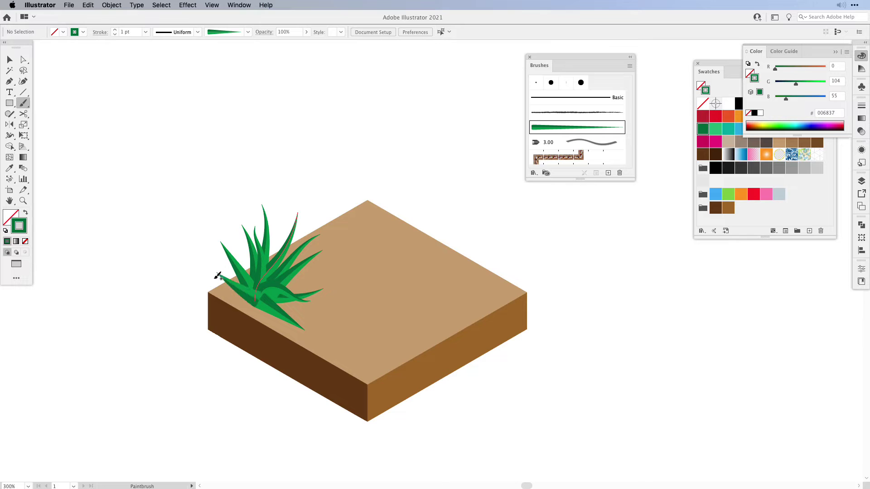
pyautogui.press('a')
pyautogui.moveTo(268, 290); pyautogui.dragTo(265, 294)
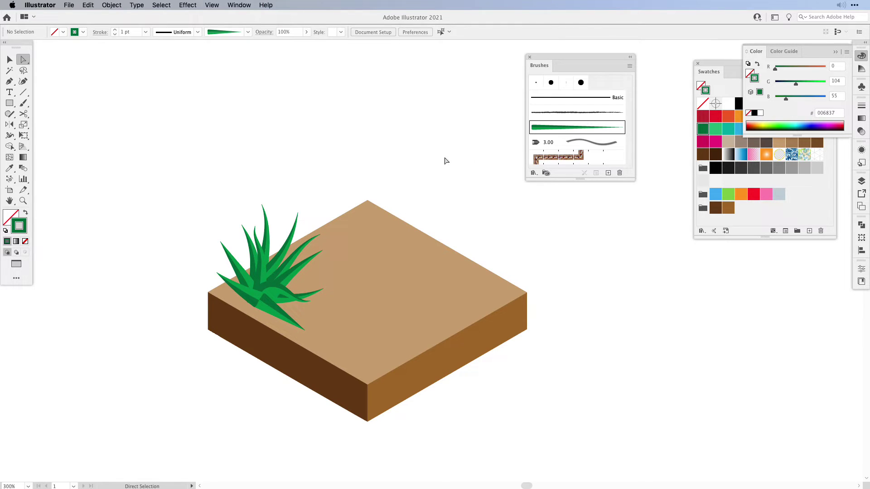
# Duplicate the Grass brush, name the copy Grass Refelct and enable Flip Across
pyautogui.press('v')
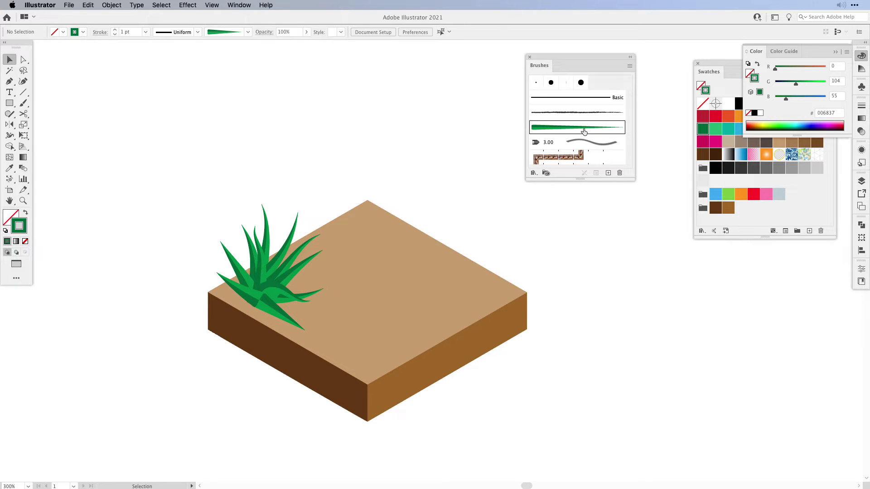
pyautogui.moveTo(610, 176); pyautogui.dragTo(609, 174)
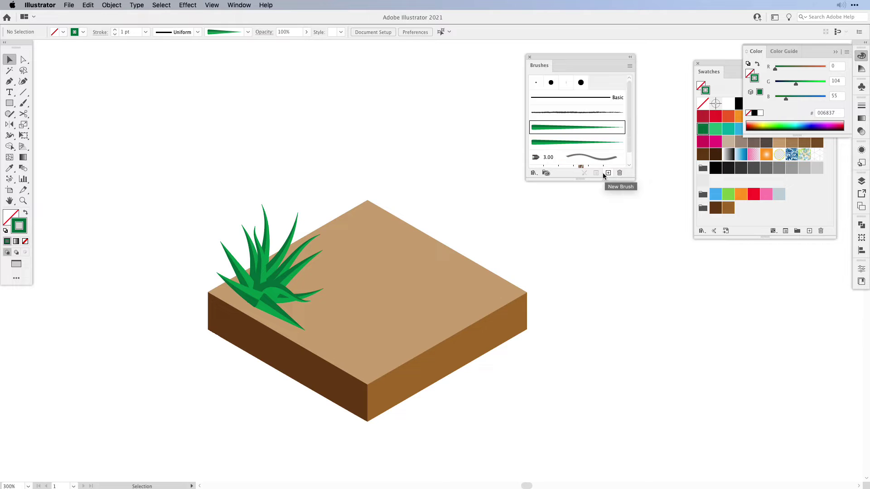
pyautogui.doubleClick(534, 144)
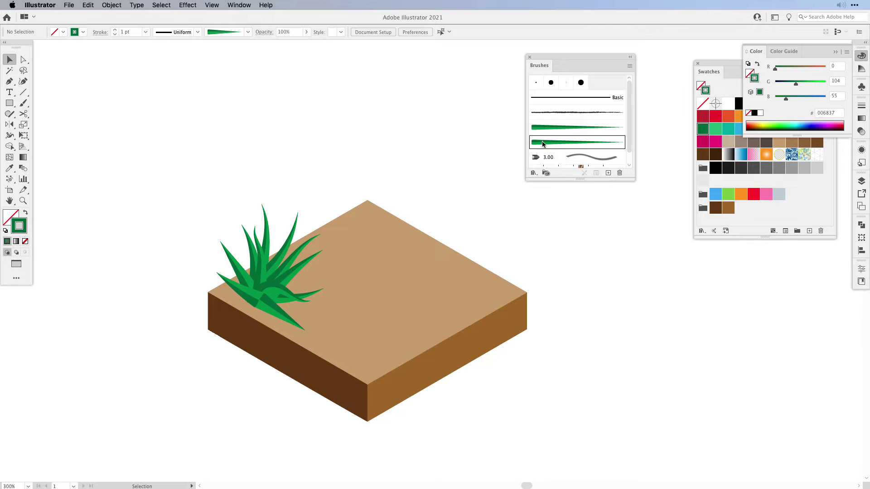
pyautogui.moveTo(409, 86); pyautogui.dragTo(496, 97)
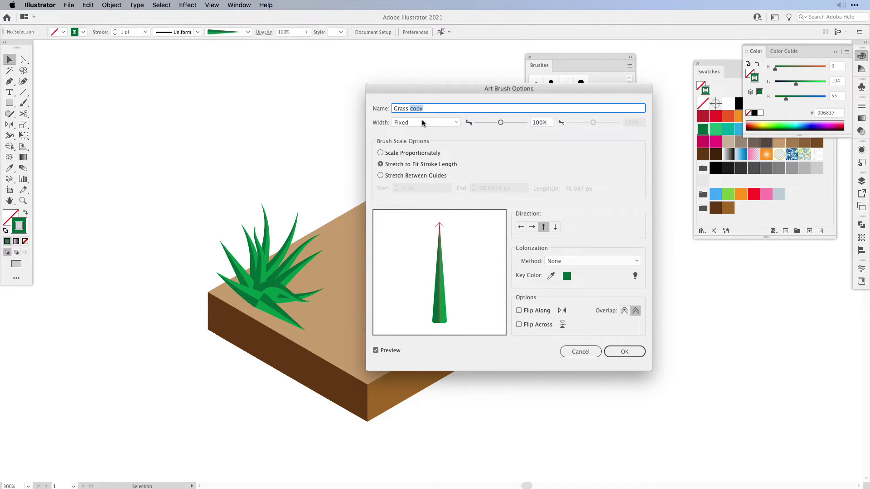
pyautogui.write('Refelct')
pyautogui.click(519, 324)
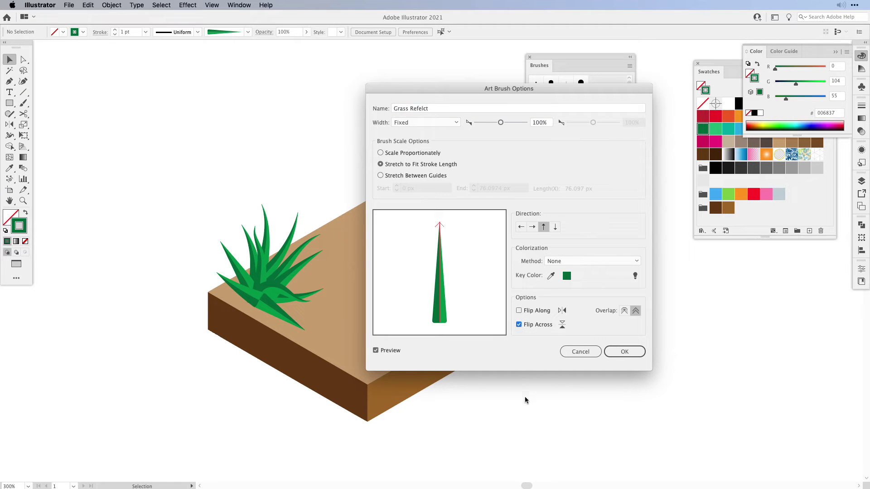
pyautogui.click(621, 352)
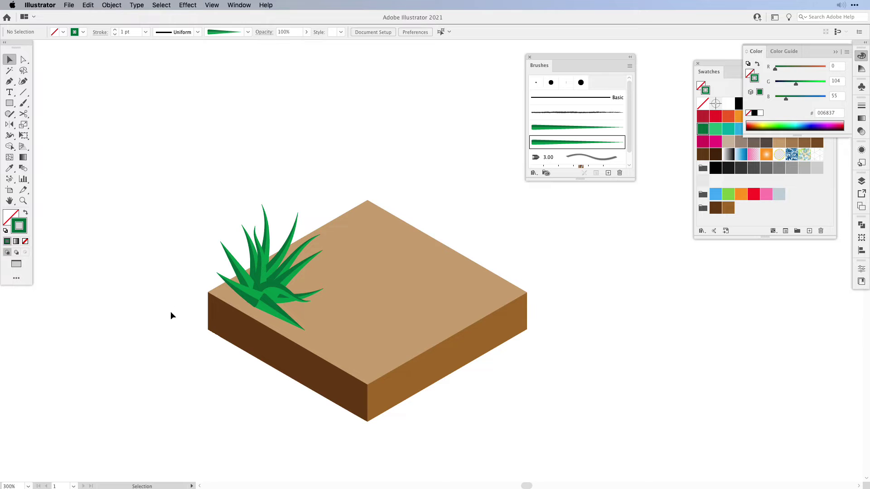
# Apply the Grass Refelct brush to the low blade pointing toward the block's left corner
pyautogui.click(247, 296)
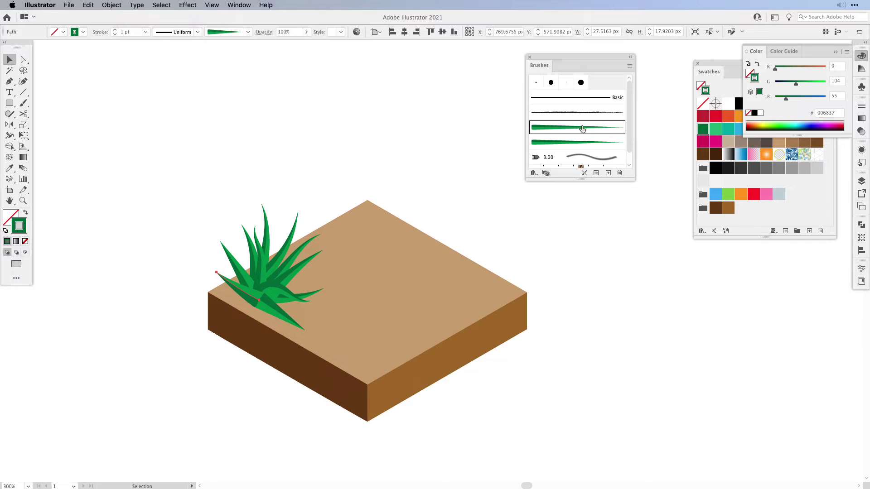
pyautogui.click(542, 144)
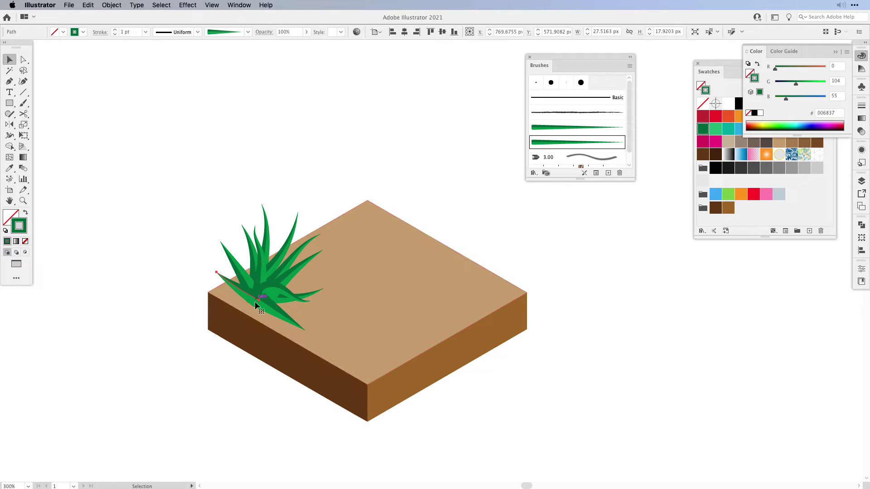
pyautogui.click(195, 329)
# Shift the two lowest blades along the block's front-left edge horizontally about 1.35 px to the left
pyautogui.press('z')
pyautogui.moveTo(221, 247)
pyautogui.mouseDown()
pyautogui.moveTo(363, 385)
pyautogui.moveTo(345, 415)
pyautogui.moveTo(338, 411)
pyautogui.mouseUp()
pyautogui.press('a')
pyautogui.press('v')
pyautogui.press('Up')
pyautogui.press('Up')
pyautogui.click(327, 368)
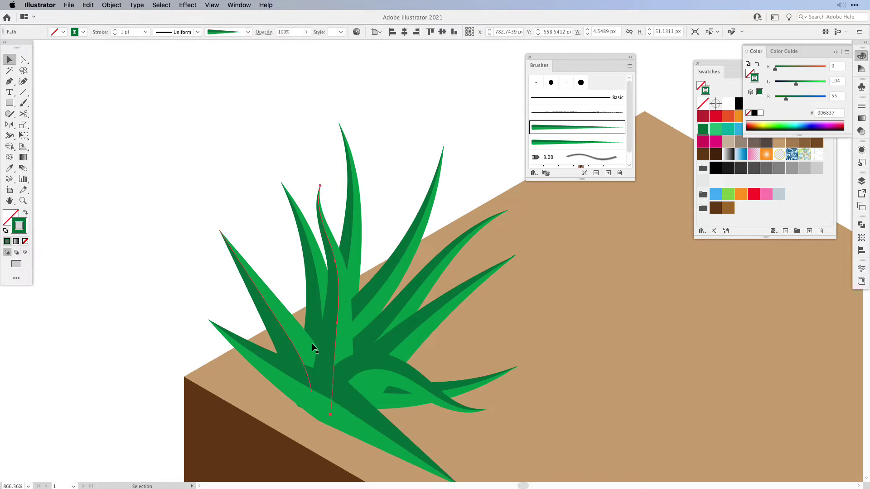
pyautogui.click(349, 438)
pyautogui.click(317, 402)
pyautogui.moveTo(353, 413); pyautogui.dragTo(347, 413)
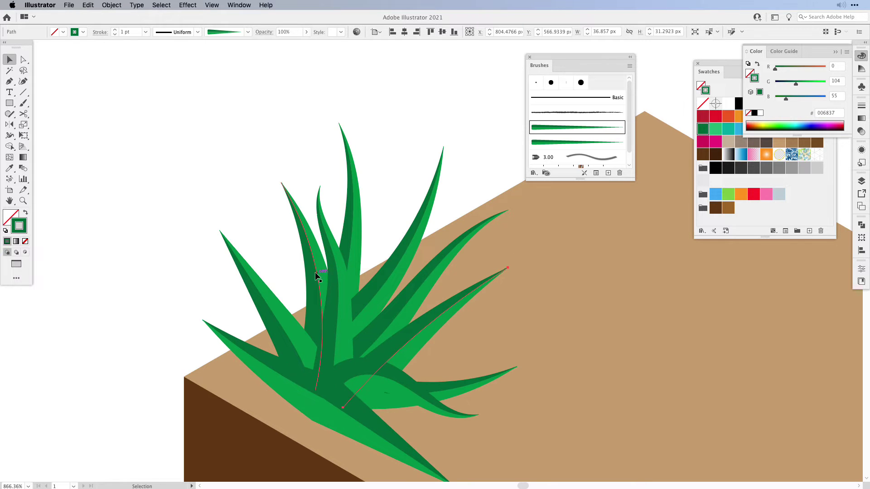
# Reposition the upright blades slightly, spreading the left ones outward and lowering the tallest one
pyautogui.moveTo(315, 273); pyautogui.dragTo(307, 270)
pyautogui.moveTo(280, 319); pyautogui.dragTo(280, 317)
pyautogui.moveTo(308, 280); pyautogui.dragTo(301, 285)
pyautogui.moveTo(355, 242); pyautogui.dragTo(357, 252)
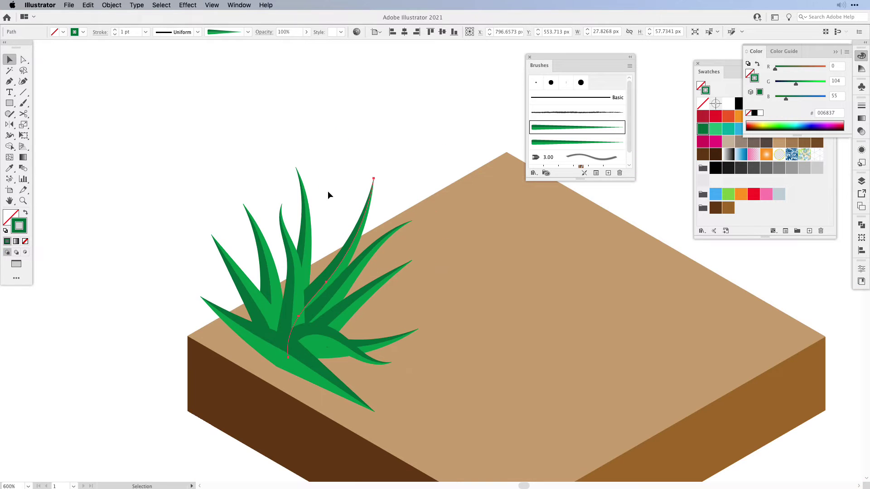
# Paint short filler blades in the middle of the tuft and set the stroke of the low blades along the front-left edge to 0.75 pt
pyautogui.press('b')
pyautogui.moveTo(299, 355); pyautogui.dragTo(279, 235)
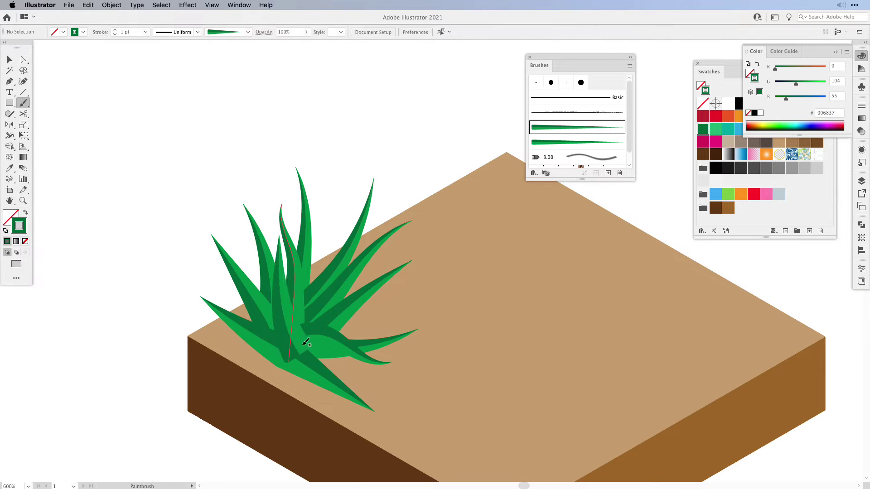
pyautogui.press('v')
pyautogui.click(281, 360)
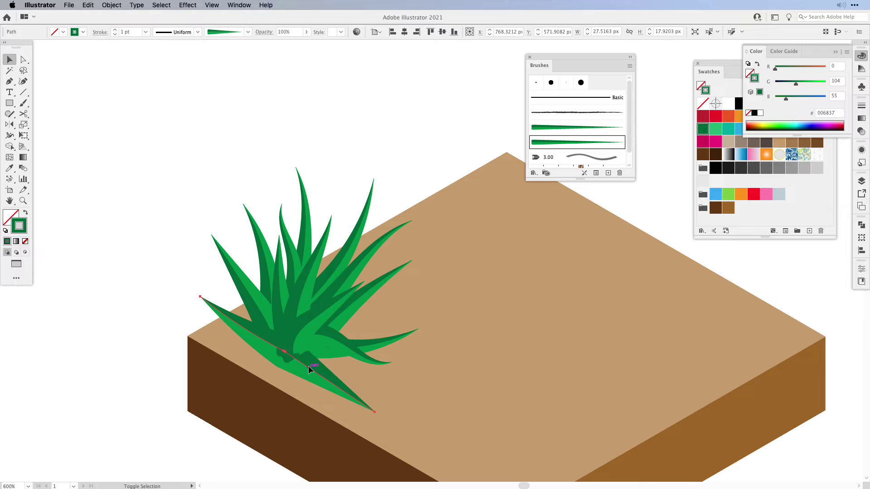
pyautogui.keyDown('shift'); pyautogui.click(289, 392); pyautogui.keyUp('shift')
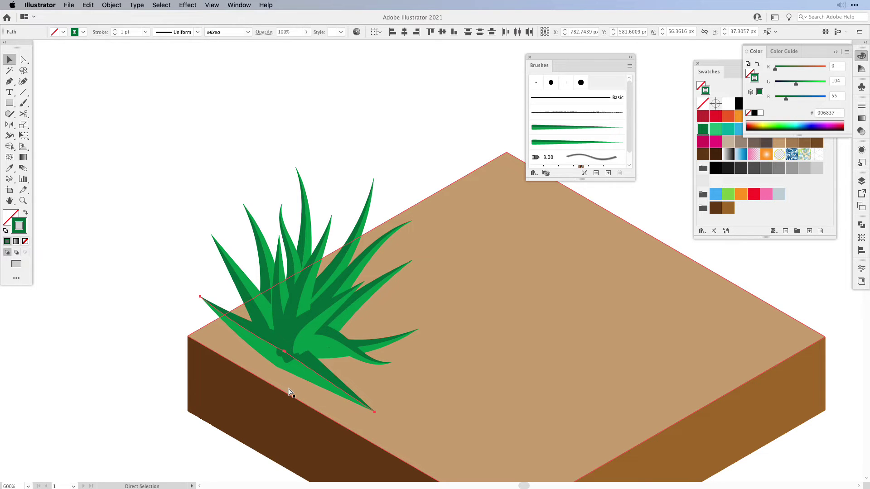
pyautogui.keyDown('shift'); pyautogui.click(288, 392); pyautogui.keyUp('shift')
pyautogui.click(146, 32)
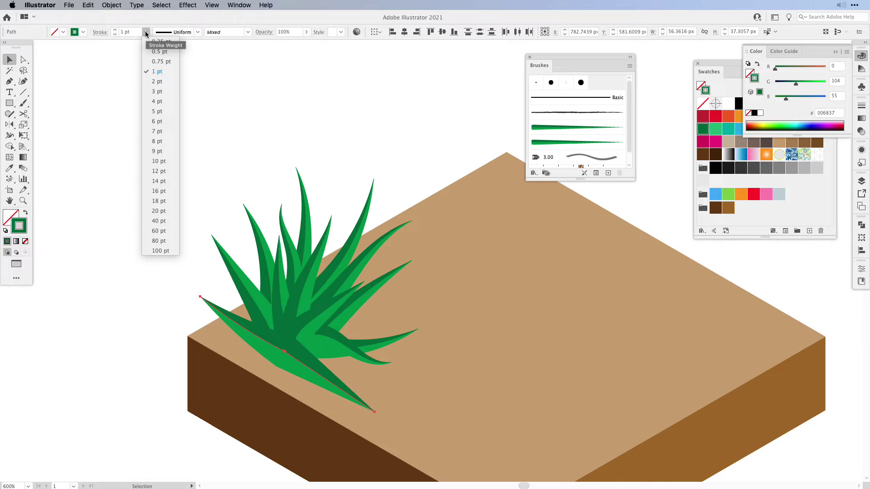
pyautogui.click(175, 62)
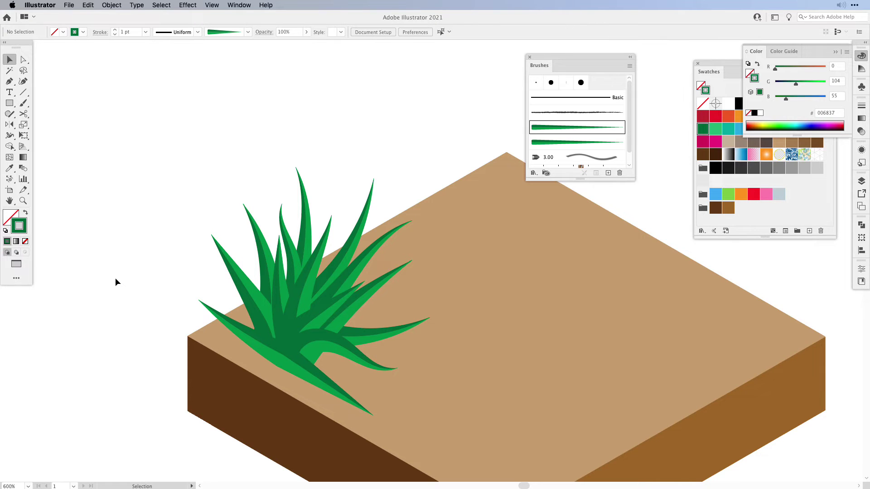
# Group all the blades of the grass tuft and bring the banded rock illustration in beside the brown block
pyautogui.moveTo(207, 132); pyautogui.dragTo(368, 351)
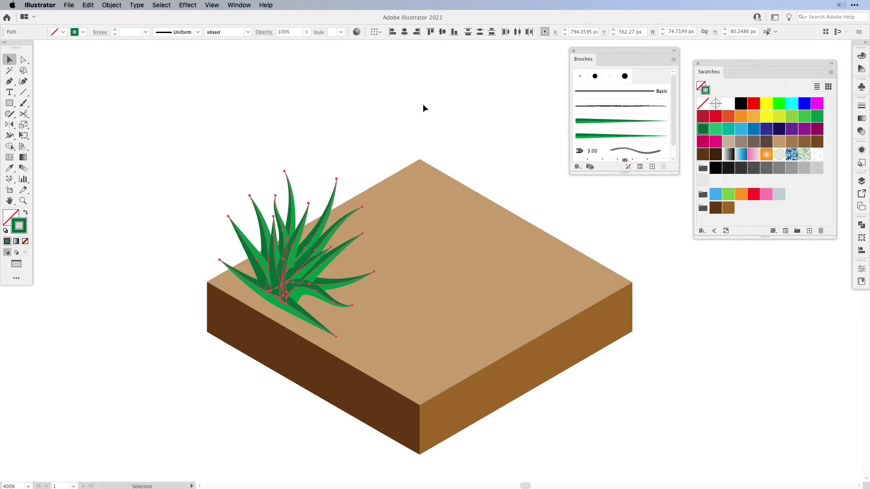
pyautogui.press('super+shift+a')
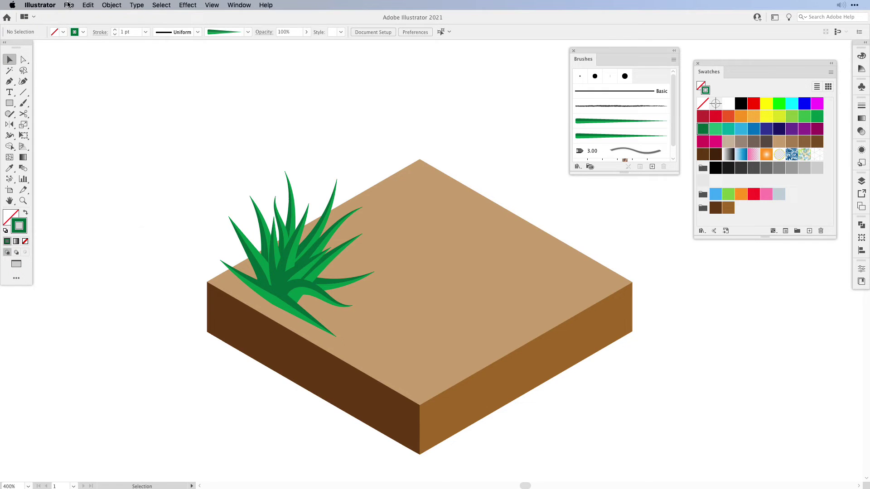
pyautogui.click(68, 5)
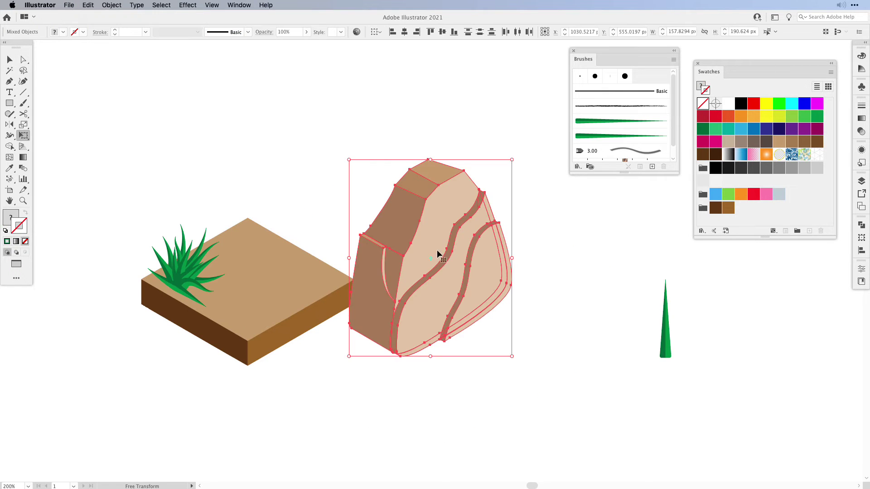
pyautogui.moveTo(439, 253); pyautogui.dragTo(486, 258)
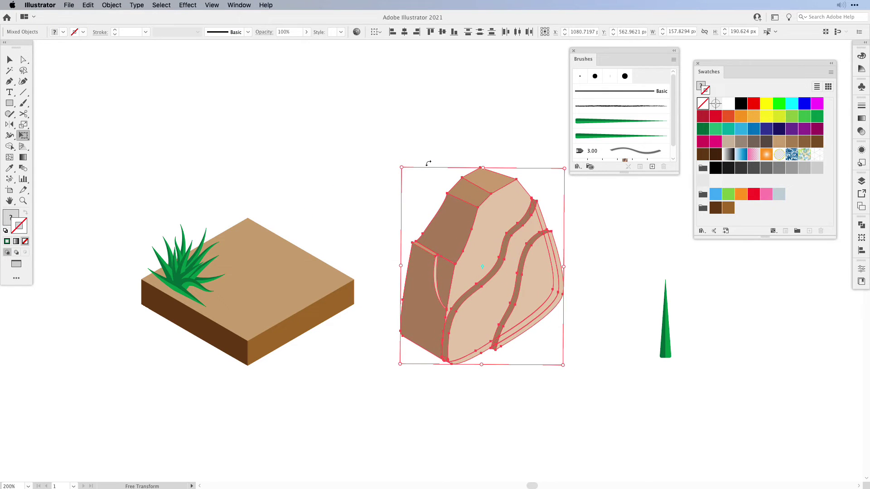
# Place a copy of the grass tuft at the rock's lower-left base, in front of the rock
pyautogui.press('v')
pyautogui.moveTo(81, 189); pyautogui.dragTo(412, 333)
pyautogui.rightClick(185, 276)
pyautogui.click(306, 357)
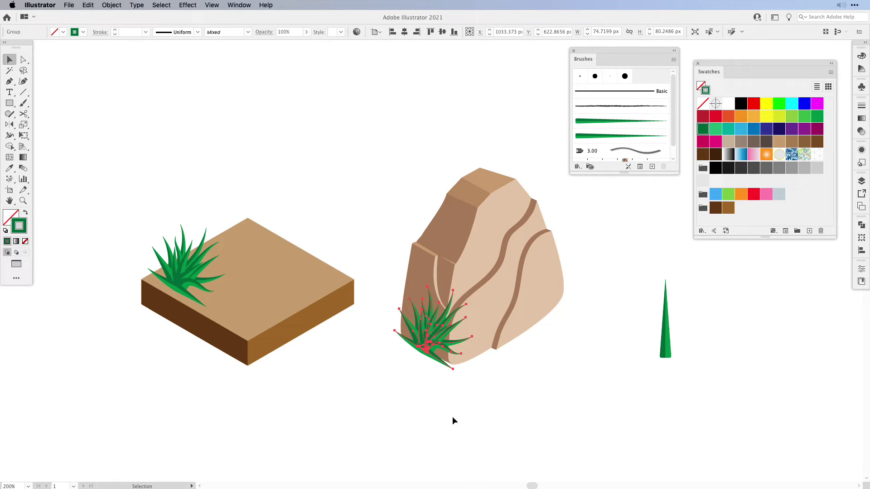
# Free-transform the grass copy on the rock, rotating it slightly and distorting its corners to vary its shape
pyautogui.press('e')
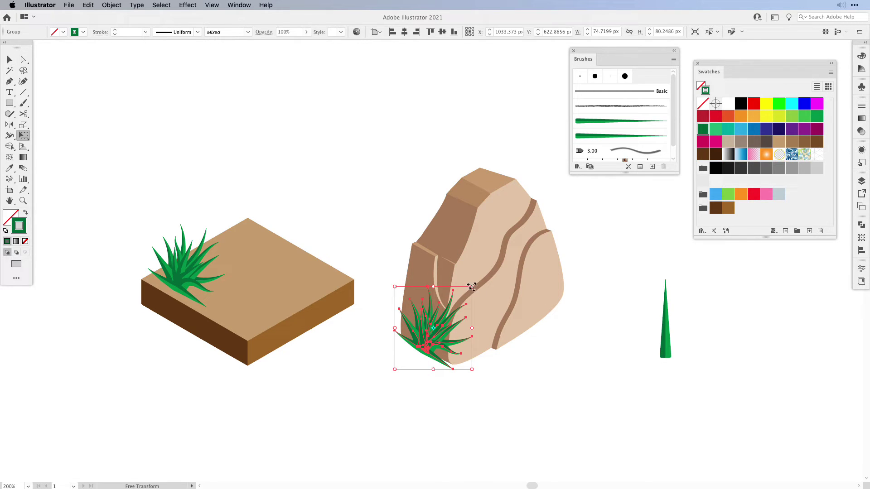
pyautogui.moveTo(472, 287); pyautogui.dragTo(456, 284)
pyautogui.moveTo(393, 288); pyautogui.dragTo(392, 291)
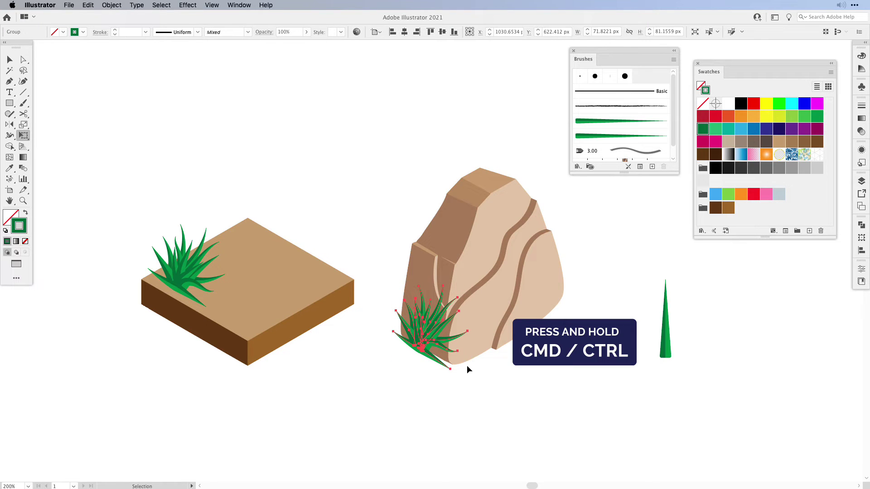
pyautogui.moveTo(469, 368); pyautogui.dragTo(478, 366)
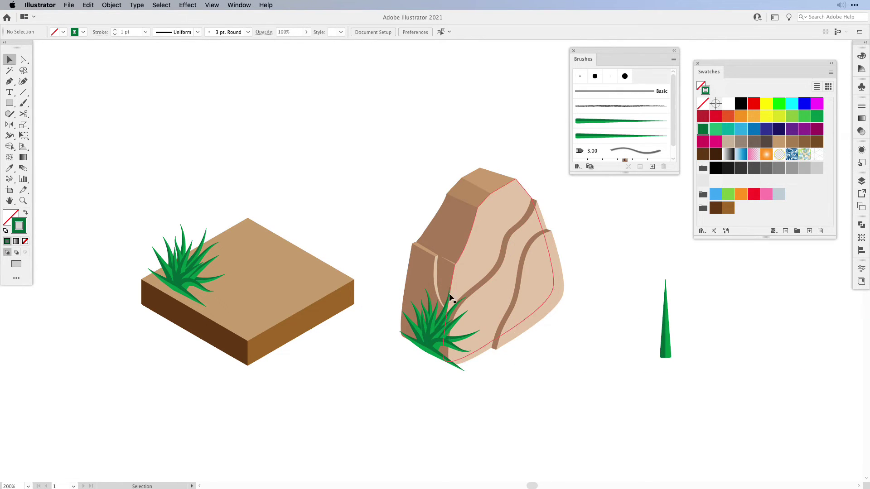
# Duplicate the rock's grass tuft slightly down and to the left, and free-transform the copy so the tufts overlap more densely
pyautogui.keyDown('alt'); pyautogui.moveTo(433, 333); pyautogui.dragTo(420, 337); pyautogui.keyUp('alt')
pyautogui.click(442, 425)
pyautogui.press('e')
pyautogui.moveTo(466, 292); pyautogui.dragTo(444, 304)
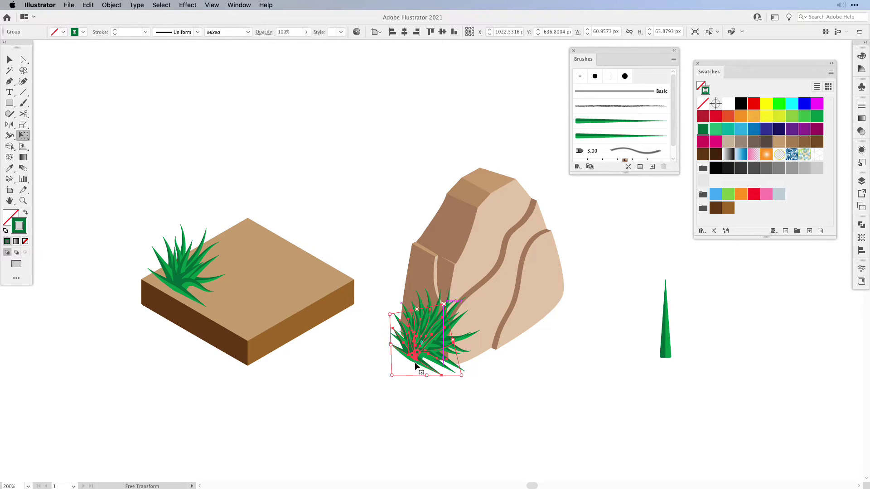
pyautogui.moveTo(416, 366); pyautogui.dragTo(427, 360)
pyautogui.press('v')
pyautogui.press('super+shift+a')
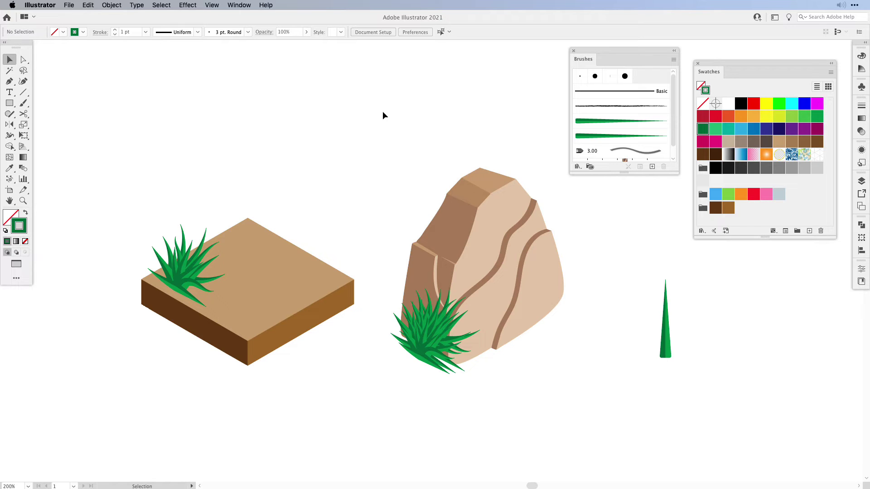
# Move the rock, its grass and the single blade well to the right, away from the block
pyautogui.moveTo(388, 217); pyautogui.dragTo(666, 361)
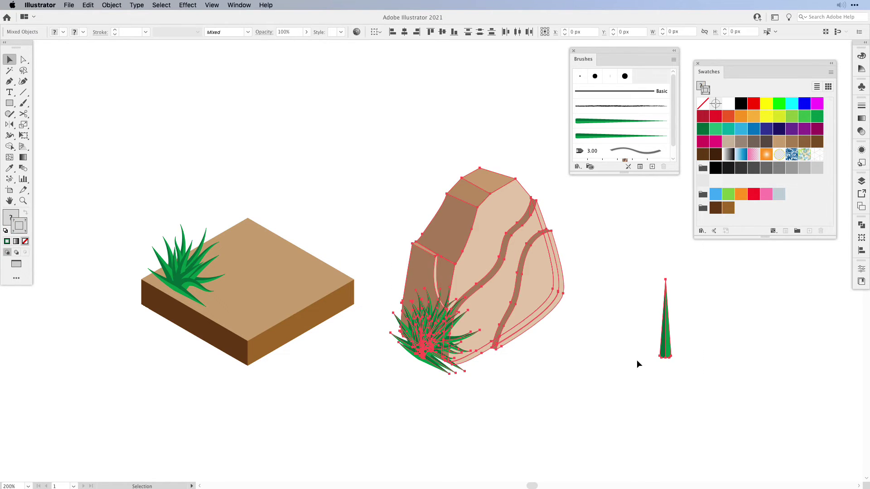
pyautogui.moveTo(449, 254); pyautogui.dragTo(854, 261)
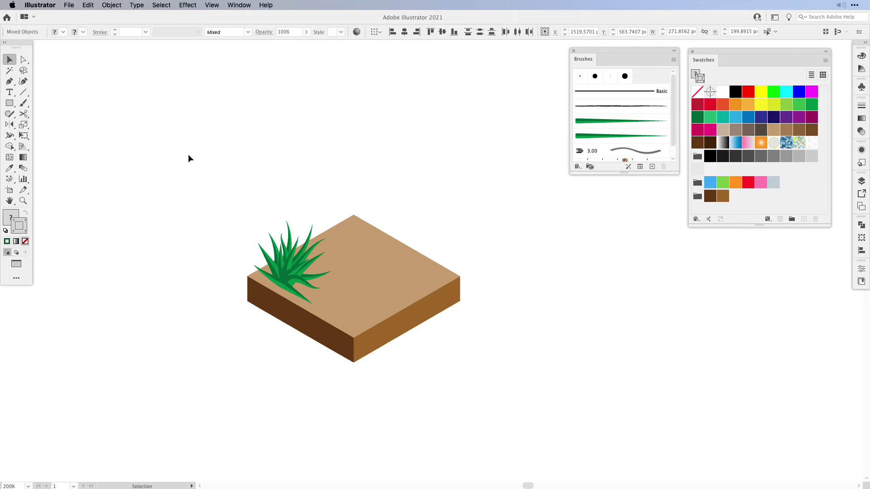
pyautogui.moveTo(203, 171); pyautogui.dragTo(346, 344)
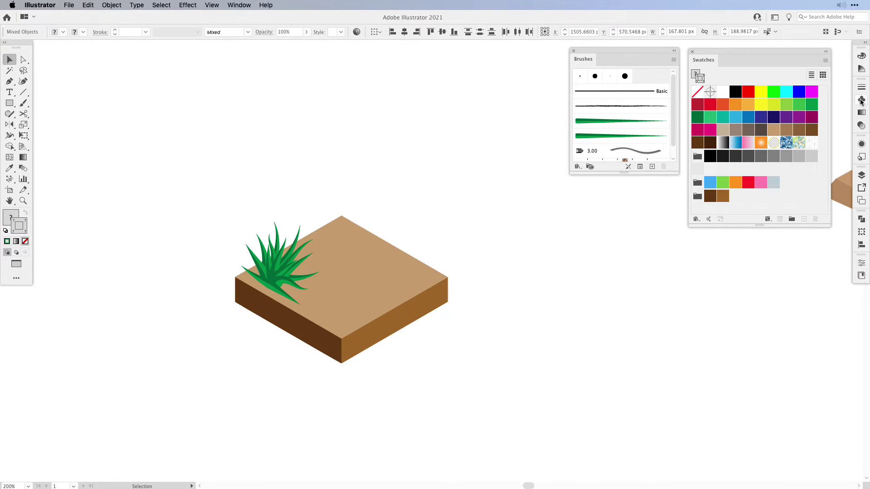
# Open the Symbols panel and delete all unused symbols from it
pyautogui.click(861, 101)
pyautogui.moveTo(772, 86); pyautogui.dragTo(436, 72)
pyautogui.click(528, 70)
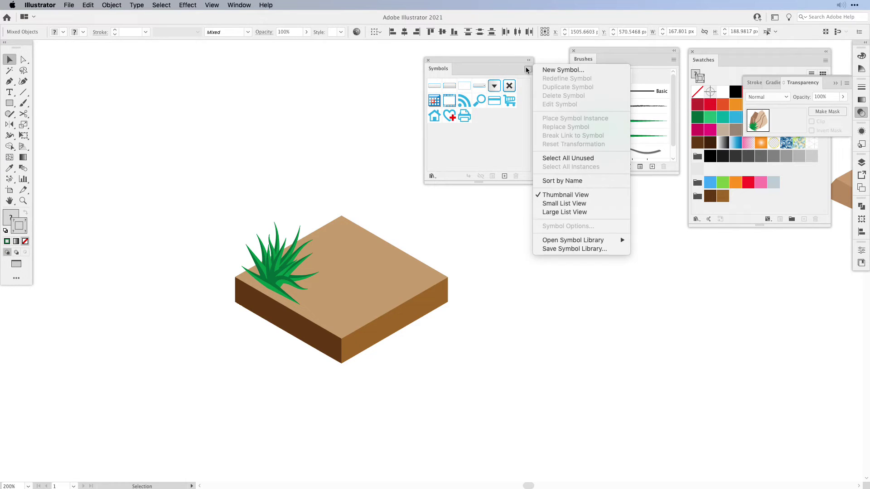
pyautogui.click(562, 158)
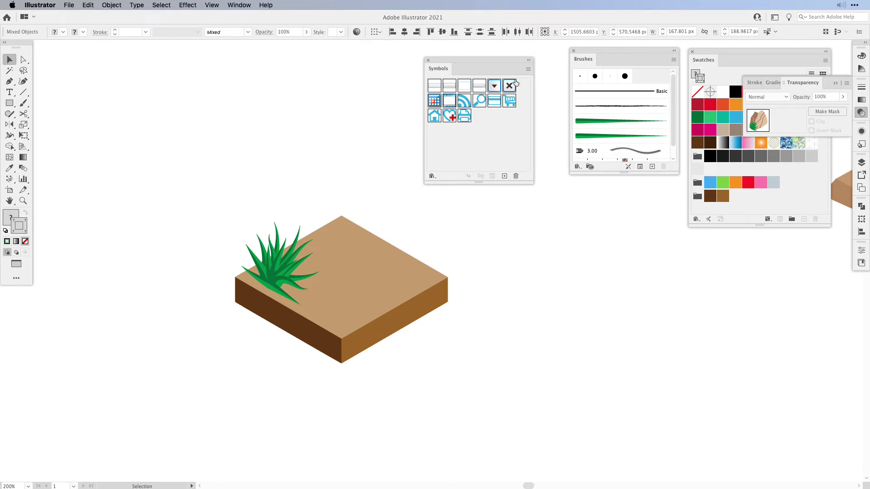
pyautogui.click(516, 177)
pyautogui.click(468, 267)
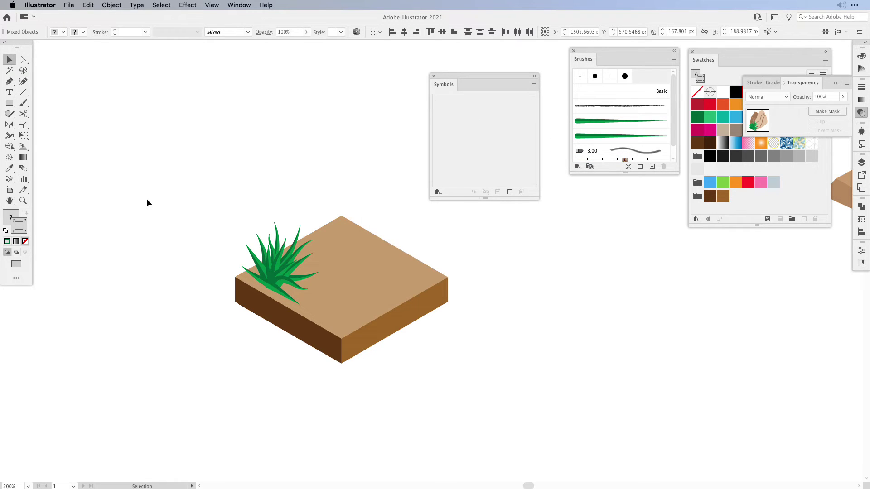
# Turn the grass tuft on the block into a dynamic symbol named Grass with the Movie Clip export type
pyautogui.moveTo(175, 168); pyautogui.dragTo(348, 359)
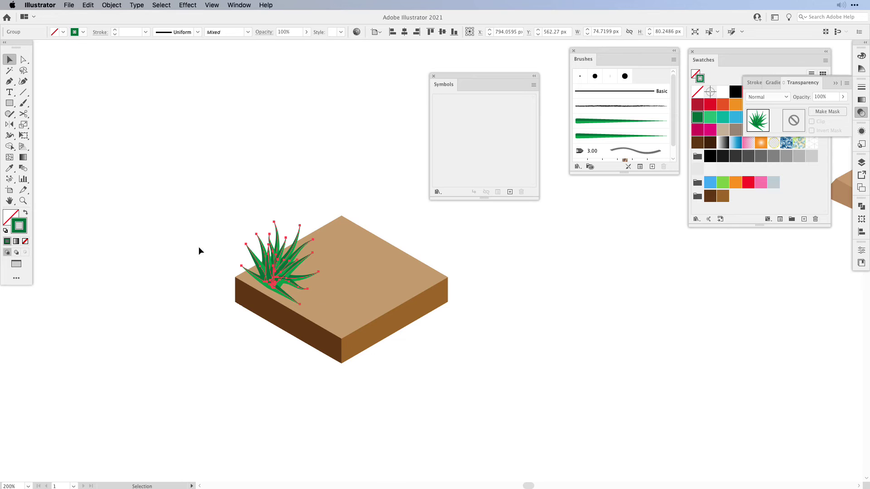
pyautogui.click(509, 192)
pyautogui.moveTo(211, 42); pyautogui.dragTo(221, 55)
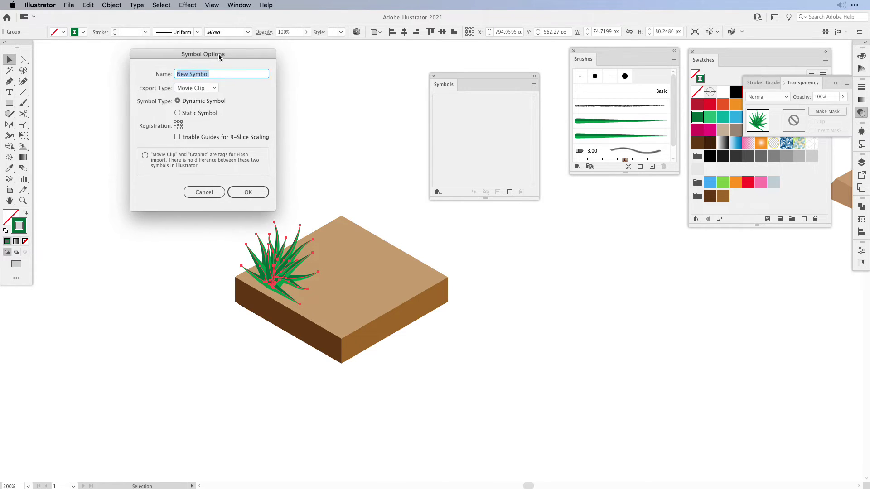
pyautogui.write('Grass')
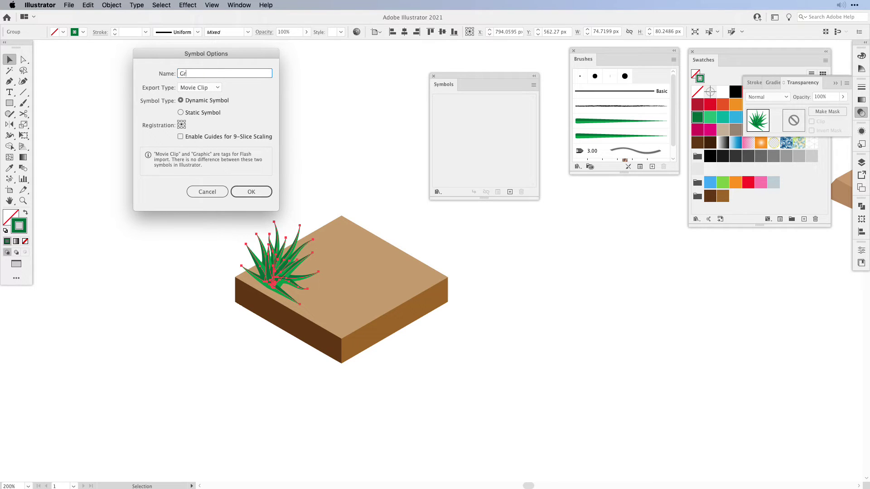
pyautogui.click(209, 90)
pyautogui.click(201, 97)
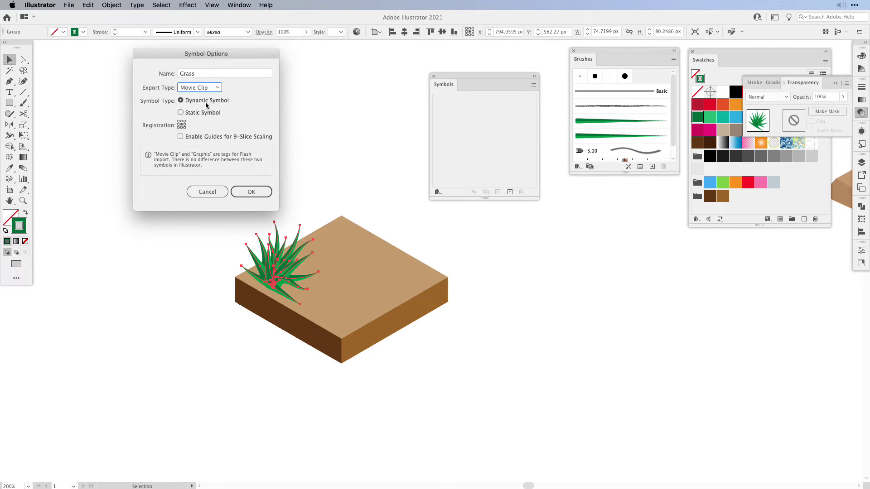
pyautogui.click(252, 192)
# Move the Grass instance off the block to its right, put the swatches away and stack the Symbols panel beneath the Brushes panel
pyautogui.moveTo(273, 274); pyautogui.dragTo(792, 316)
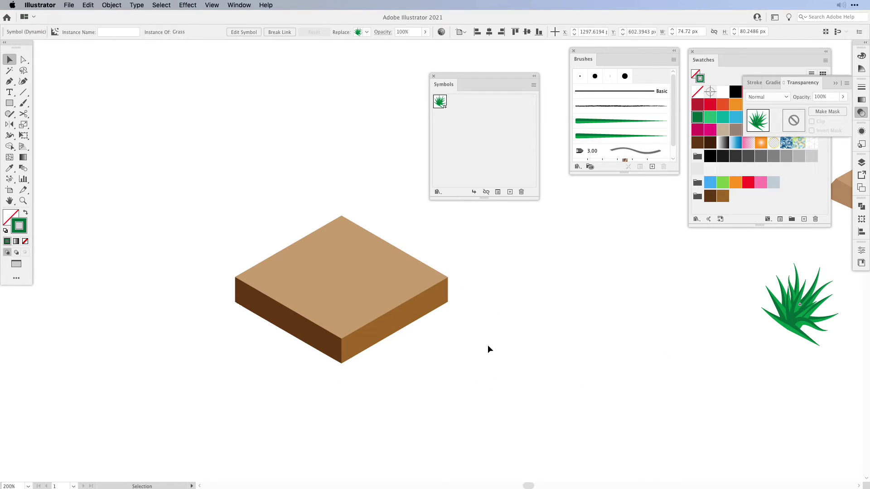
pyautogui.moveTo(463, 82); pyautogui.dragTo(608, 196)
pyautogui.moveTo(726, 54); pyautogui.dragTo(856, 63)
pyautogui.moveTo(634, 54); pyautogui.dragTo(699, 51)
pyautogui.moveTo(604, 192)
pyautogui.mouseDown()
pyautogui.moveTo(668, 205)
pyautogui.moveTo(659, 204)
pyautogui.mouseUp()
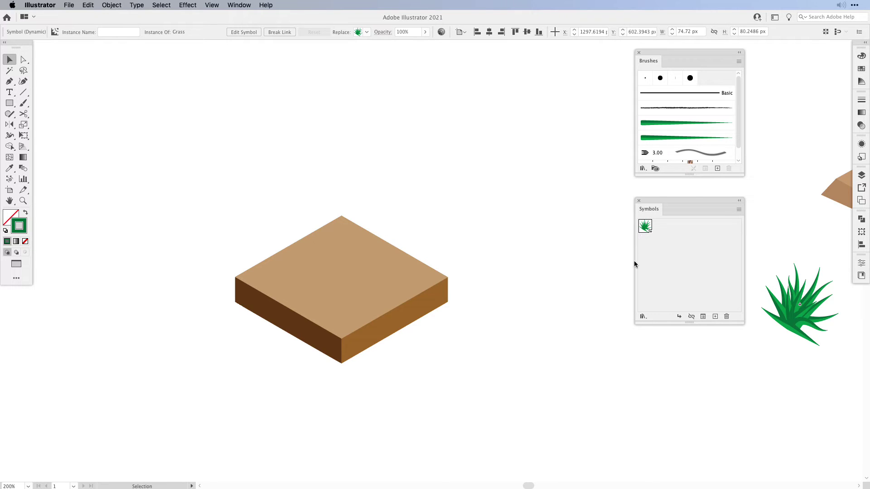
pyautogui.click(252, 126)
pyautogui.hscroll(-1, 252, 126)
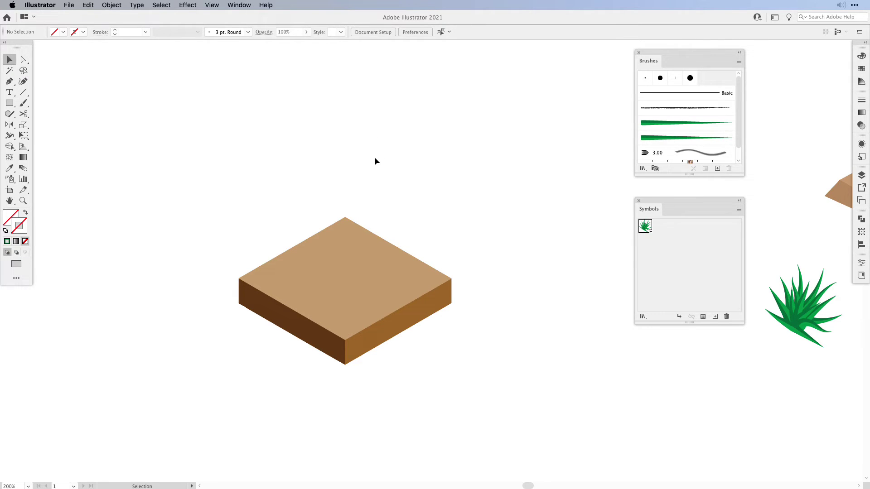
# Reduce the Symbol Sprayer's brush diameter to half its size
pyautogui.doubleClick(7, 182)
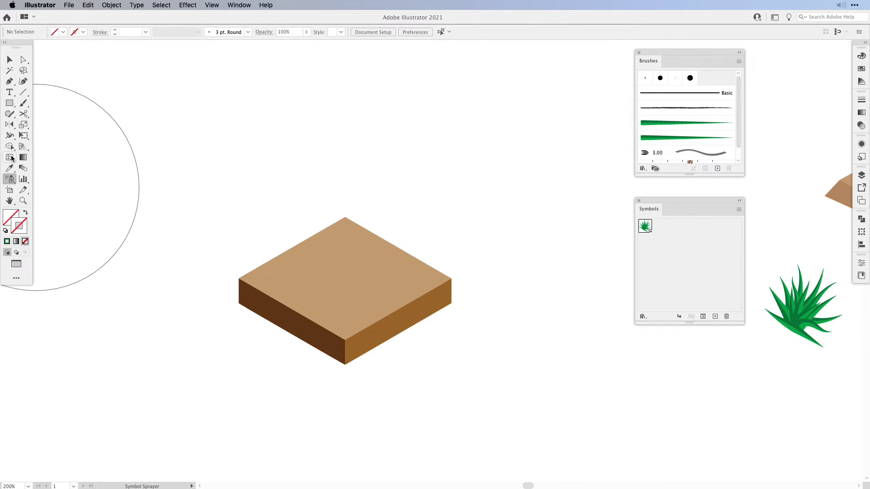
pyautogui.moveTo(188, 44); pyautogui.dragTo(239, 73)
pyautogui.click(211, 92)
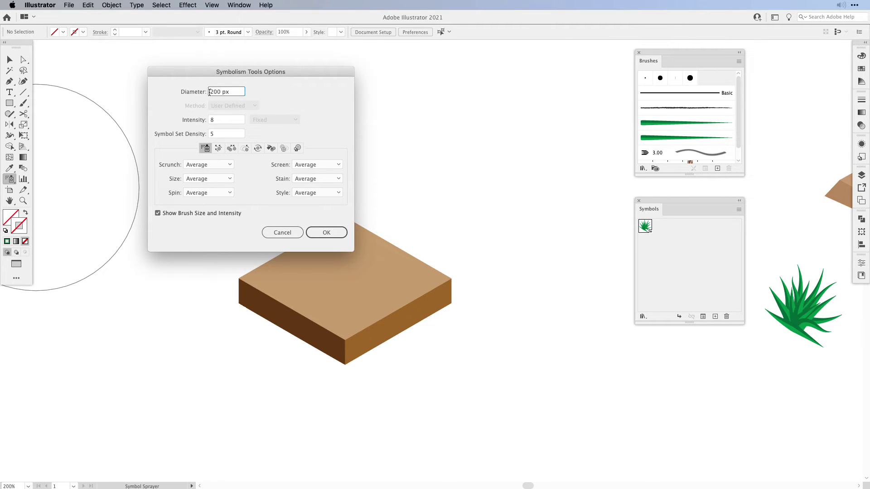
pyautogui.click(326, 233)
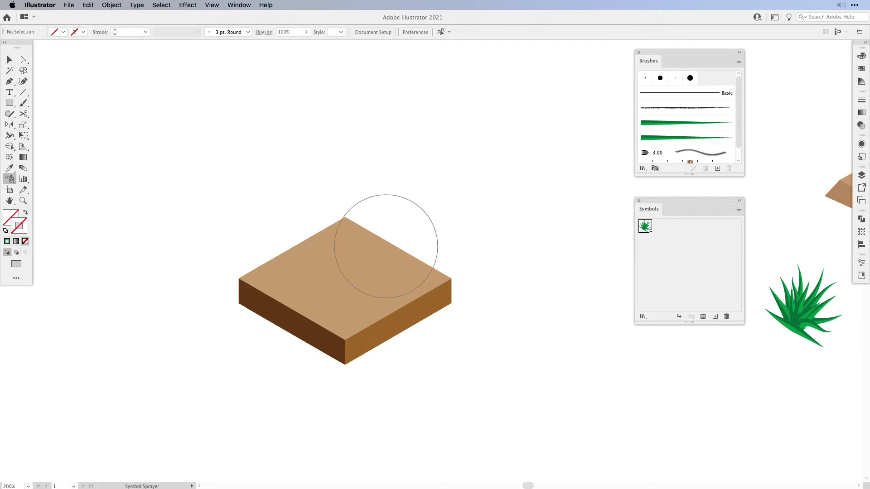
# Spray a set of Grass symbols across the block's left half and beyond its left edges
pyautogui.moveTo(258, 264)
pyautogui.mouseDown()
pyautogui.moveTo(301, 237)
pyautogui.moveTo(279, 238)
pyautogui.moveTo(280, 245)
pyautogui.mouseUp()
pyautogui.click(290, 233)
pyautogui.click(280, 243)
pyautogui.click(195, 262)
pyautogui.click(197, 256)
pyautogui.click(228, 212)
pyautogui.click(268, 208)
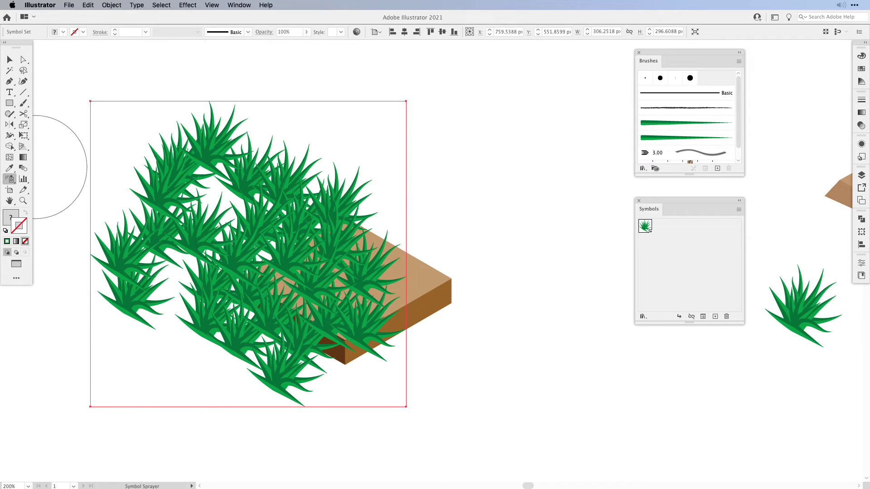
# Pull the sprayed grass instances closer together with the Symbol Scruncher to form a denser clump
pyautogui.click(10, 179)
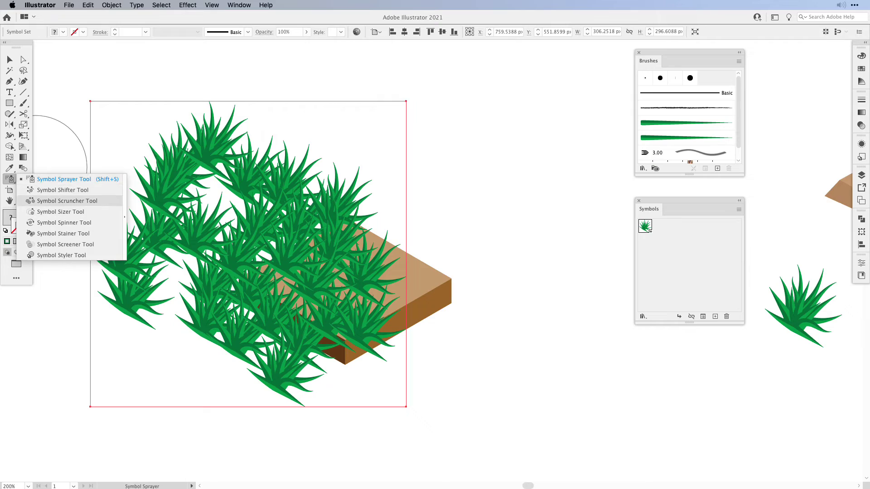
pyautogui.click(67, 201)
pyautogui.moveTo(214, 193); pyautogui.dragTo(223, 188)
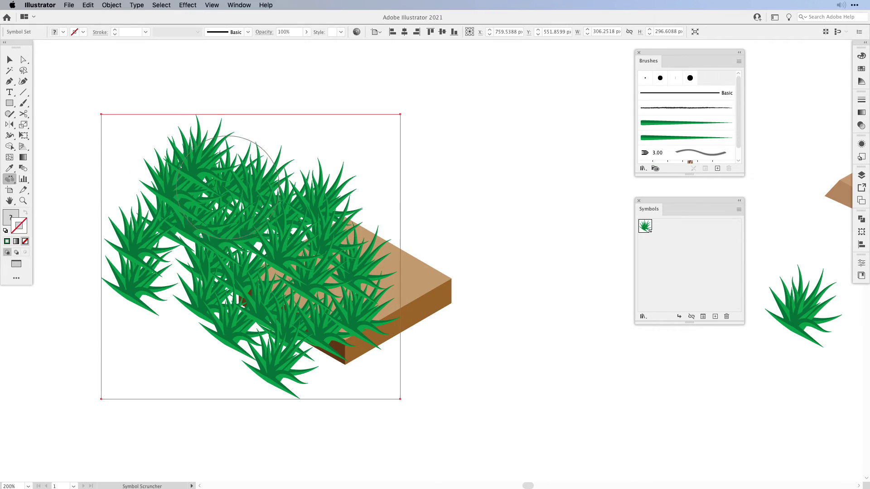
pyautogui.moveTo(184, 245); pyautogui.dragTo(181, 245)
pyautogui.click(163, 267)
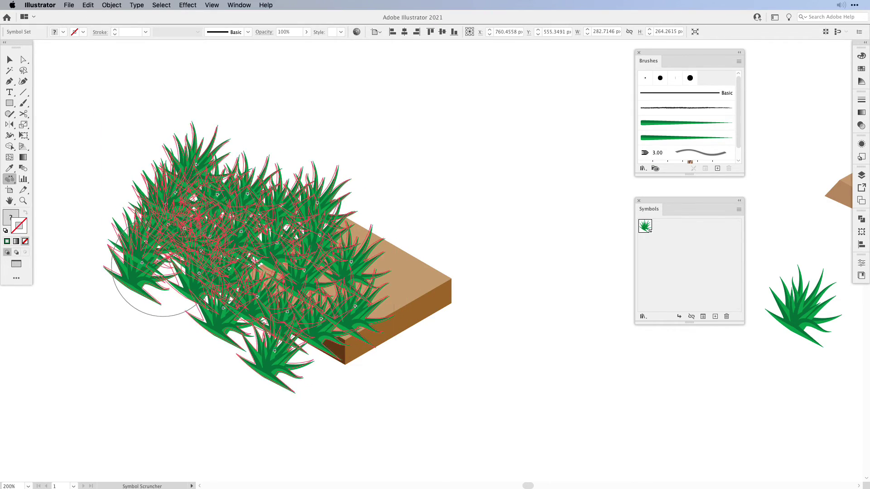
pyautogui.click(233, 252)
pyautogui.click(181, 268)
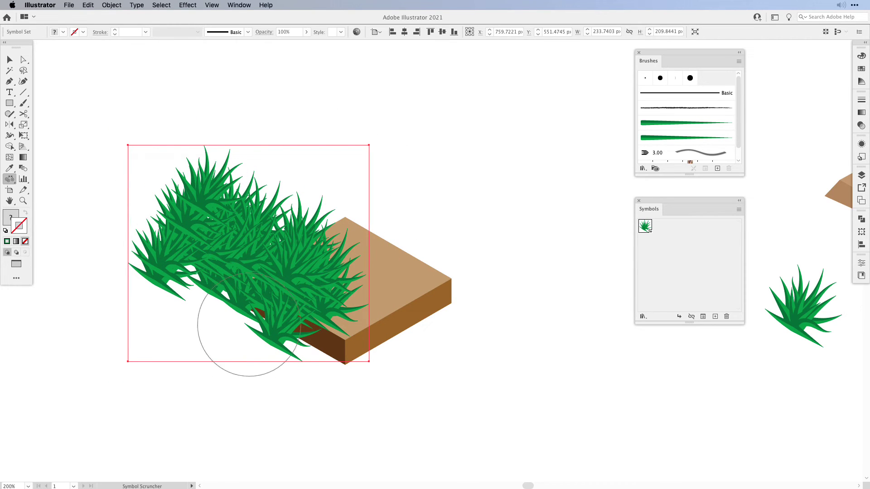
pyautogui.click(177, 287)
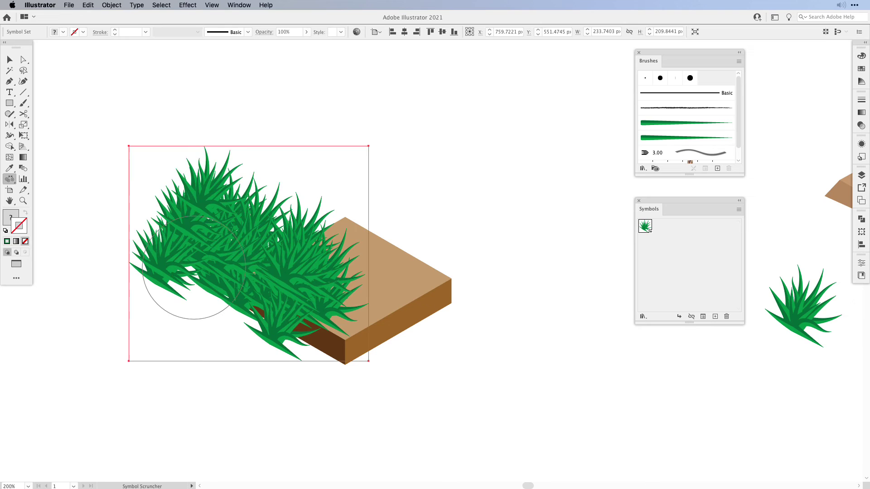
# Spray more Grass symbols into the set with the Symbol Sprayer, filling its gaps and extending it toward its lower-left edge
pyautogui.click(10, 179)
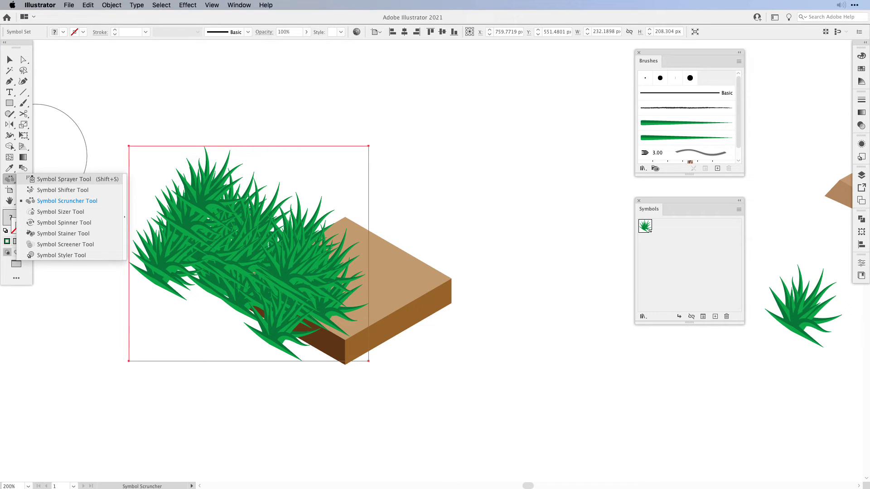
pyautogui.click(64, 179)
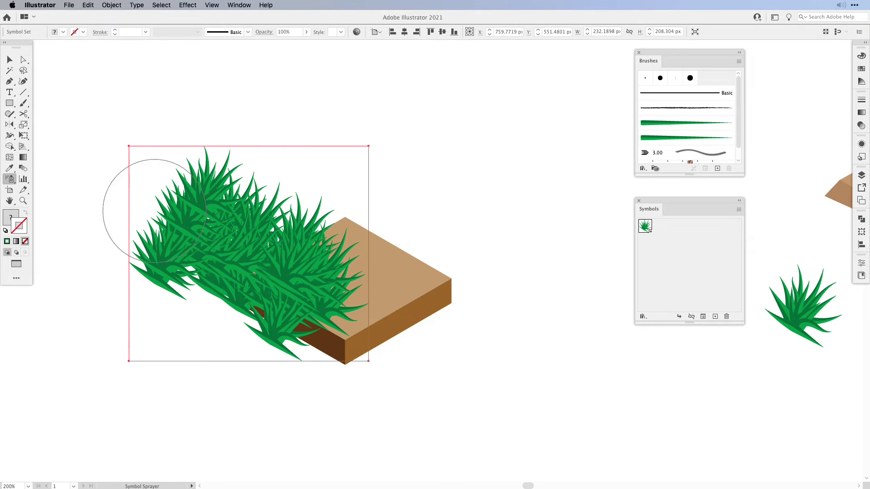
pyautogui.click(190, 285)
pyautogui.click(202, 271)
pyautogui.click(202, 262)
pyautogui.moveTo(194, 309); pyautogui.dragTo(246, 340)
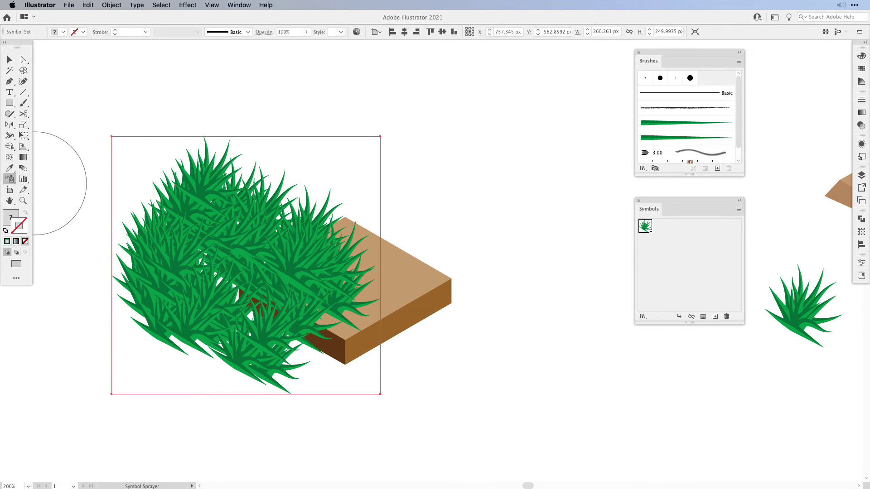
# Pull the sprayed grass instances closer together with the Symbol Scruncher and move the symbol set onto the block's top
pyautogui.click(10, 178)
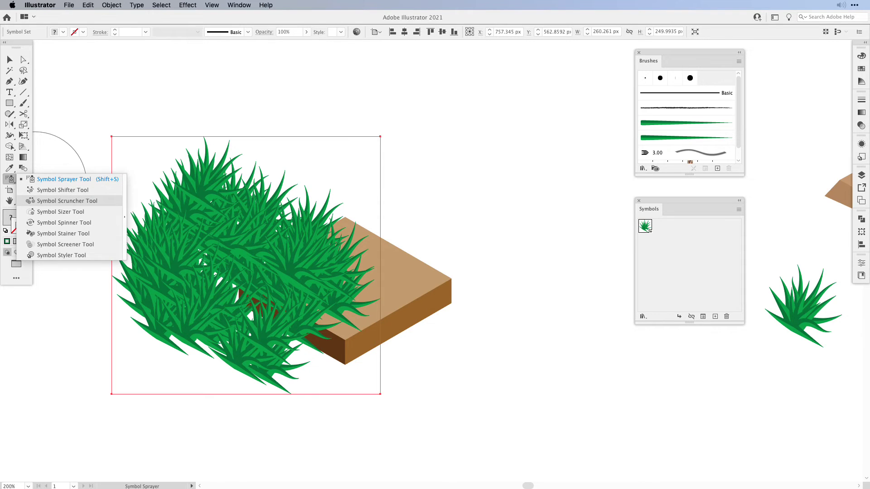
pyautogui.click(67, 201)
pyautogui.click(250, 308)
pyautogui.click(251, 308)
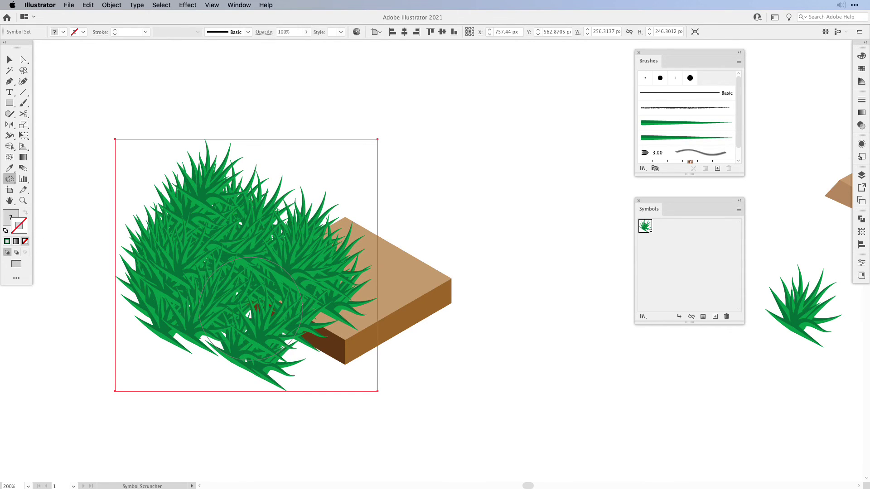
pyautogui.press('v')
pyautogui.moveTo(258, 264); pyautogui.dragTo(346, 257)
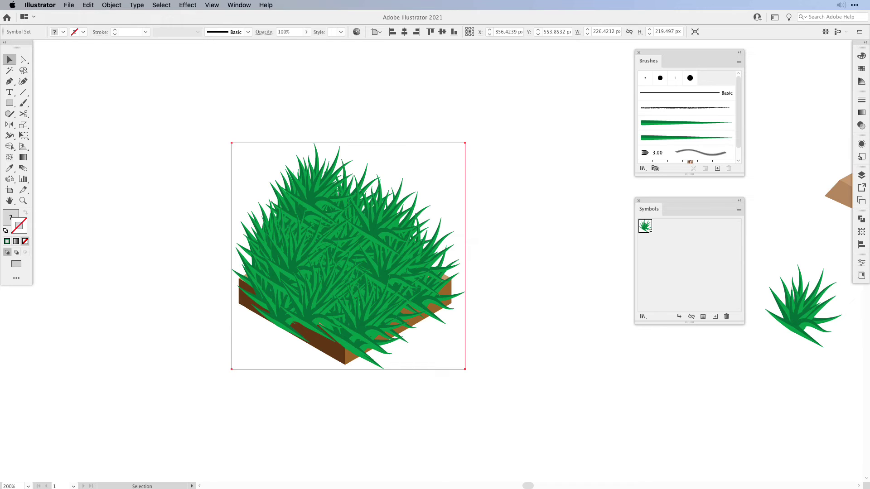
# Shift the grass instances inward from the block's outer edges with the Symbol Shifter so they follow its diamond shape
pyautogui.click(10, 179)
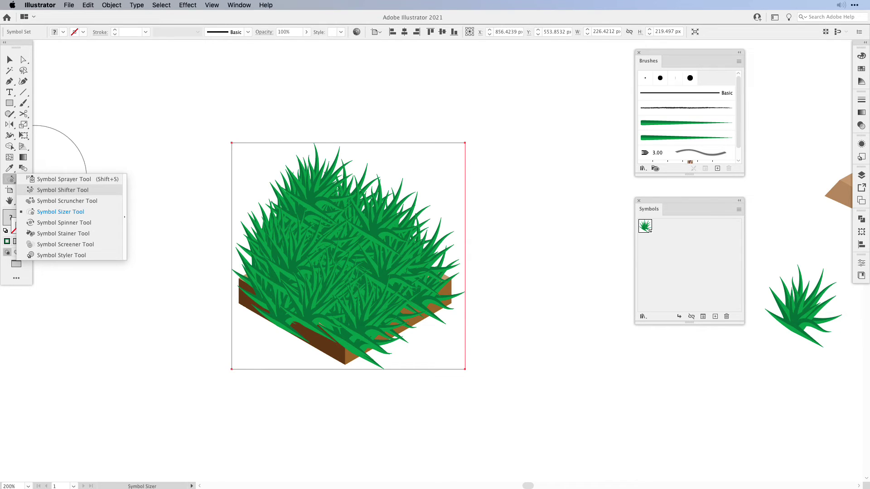
pyautogui.click(63, 190)
pyautogui.moveTo(272, 175)
pyautogui.mouseDown()
pyautogui.moveTo(293, 188)
pyautogui.moveTo(272, 194)
pyautogui.mouseUp()
pyautogui.moveTo(245, 229); pyautogui.dragTo(256, 237)
pyautogui.moveTo(251, 309)
pyautogui.mouseDown()
pyautogui.moveTo(270, 314)
pyautogui.moveTo(250, 291)
pyautogui.moveTo(267, 290)
pyautogui.moveTo(252, 288)
pyautogui.moveTo(272, 308)
pyautogui.mouseUp()
pyautogui.moveTo(342, 344)
pyautogui.mouseDown()
pyautogui.moveTo(300, 315)
pyautogui.moveTo(416, 296)
pyautogui.mouseUp()
pyautogui.moveTo(372, 321)
pyautogui.mouseDown()
pyautogui.moveTo(371, 308)
pyautogui.moveTo(352, 335)
pyautogui.moveTo(321, 334)
pyautogui.moveTo(334, 330)
pyautogui.moveTo(336, 312)
pyautogui.moveTo(363, 313)
pyautogui.moveTo(358, 319)
pyautogui.mouseUp()
pyautogui.moveTo(410, 297)
pyautogui.mouseDown()
pyautogui.moveTo(422, 278)
pyautogui.moveTo(418, 307)
pyautogui.mouseUp()
pyautogui.moveTo(342, 324)
pyautogui.mouseDown()
pyautogui.moveTo(350, 321)
pyautogui.moveTo(334, 330)
pyautogui.moveTo(339, 320)
pyautogui.moveTo(316, 304)
pyautogui.moveTo(291, 310)
pyautogui.moveTo(233, 277)
pyautogui.mouseUp()
pyautogui.moveTo(313, 319); pyautogui.dragTo(322, 315)
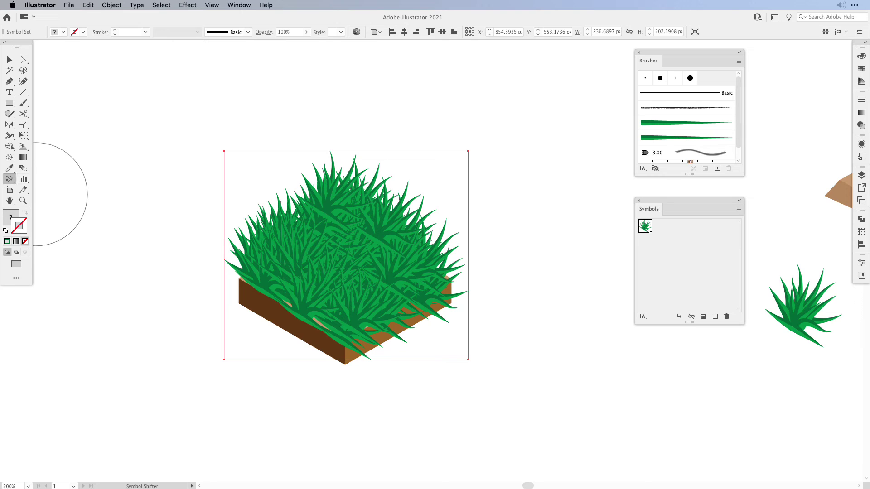
# Tighten the grass instances along the block's front-left edge with the Symbol Scruncher
pyautogui.moveTo(9, 179)
pyautogui.mouseDown()
pyautogui.moveTo(45, 179)
pyautogui.moveTo(68, 200)
pyautogui.mouseUp()
pyautogui.moveTo(292, 311)
pyautogui.mouseDown()
pyautogui.moveTo(295, 299)
pyautogui.moveTo(294, 311)
pyautogui.mouseUp()
pyautogui.moveTo(293, 304); pyautogui.dragTo(316, 316)
pyautogui.click(315, 316)
# Nudge the whole grass set slightly down on the block and push its instances toward the right edges with the Symbol Shifter
pyautogui.moveTo(10, 179); pyautogui.dragTo(32, 187)
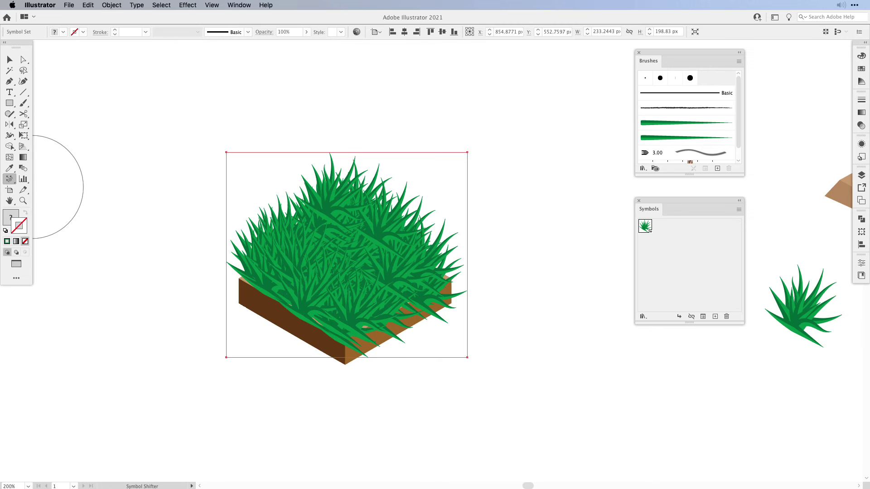
pyautogui.click(10, 179)
pyautogui.click(64, 179)
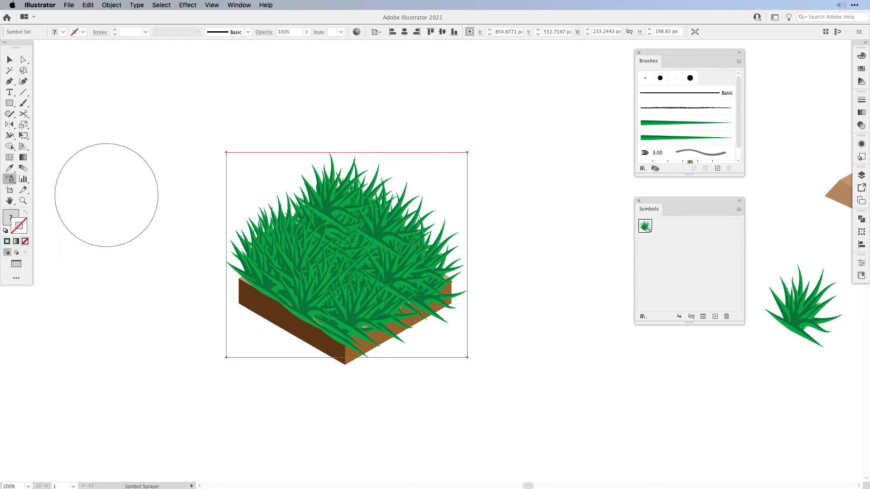
pyautogui.press('v')
pyautogui.moveTo(347, 255); pyautogui.dragTo(347, 260)
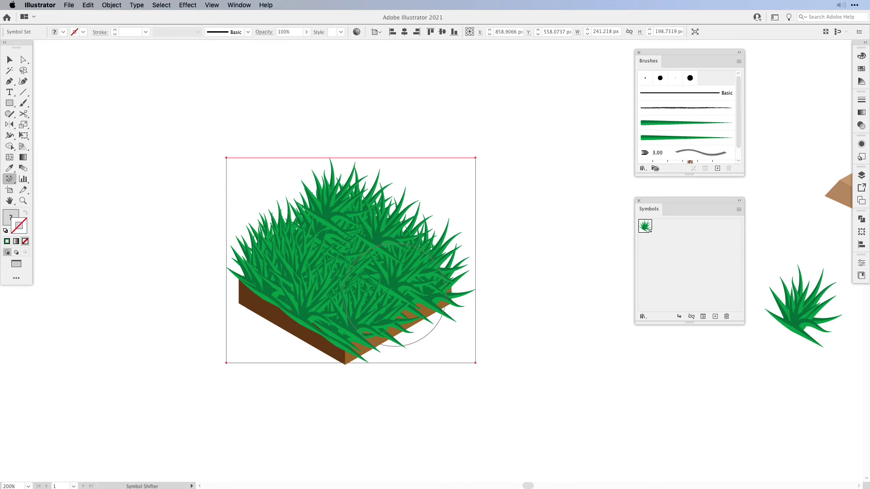
pyautogui.moveTo(394, 295); pyautogui.dragTo(304, 245)
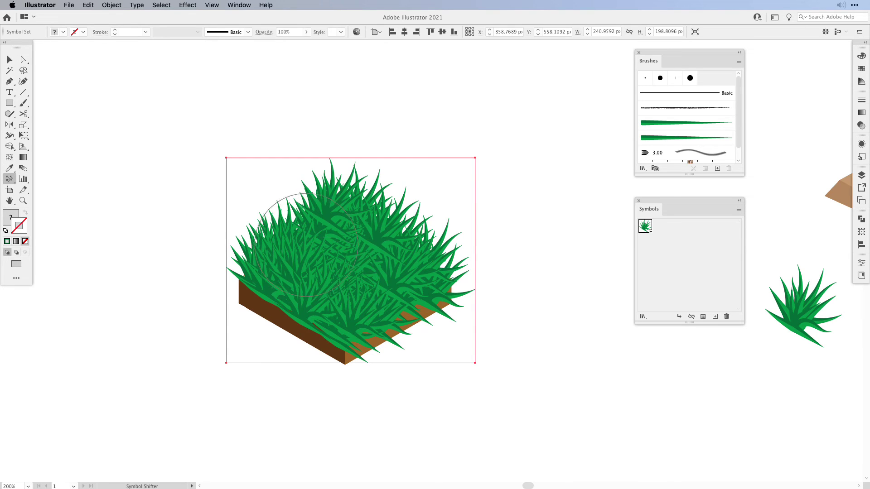
# Rotate the grass instances in the middle, back and front-left of the block in varied directions with the Symbol Spinner
pyautogui.click(10, 179)
pyautogui.click(129, 211)
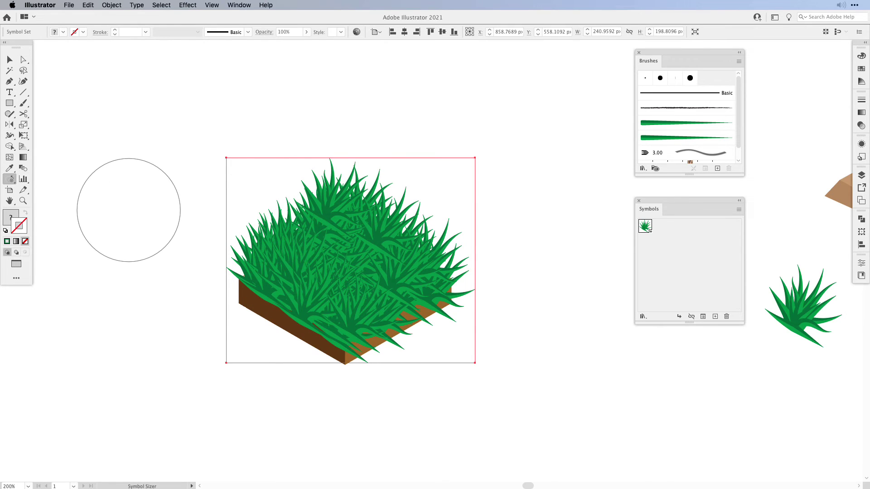
pyautogui.moveTo(10, 179); pyautogui.dragTo(71, 224)
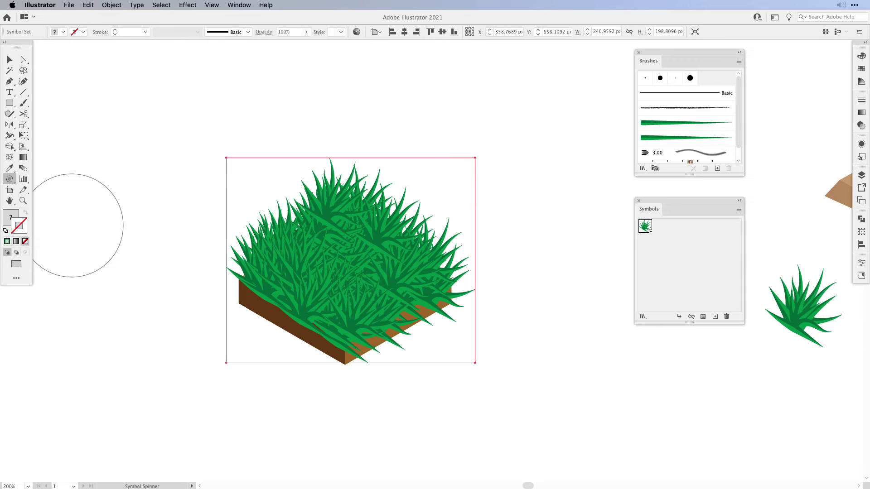
pyautogui.moveTo(341, 272)
pyautogui.mouseDown()
pyautogui.moveTo(292, 251)
pyautogui.moveTo(320, 231)
pyautogui.mouseUp()
pyautogui.moveTo(386, 236); pyautogui.dragTo(378, 227)
pyautogui.moveTo(352, 294); pyautogui.dragTo(345, 307)
pyautogui.moveTo(295, 293); pyautogui.dragTo(281, 286)
pyautogui.moveTo(283, 294); pyautogui.dragTo(278, 290)
pyautogui.moveTo(366, 275); pyautogui.dragTo(361, 282)
# Draw in the grass instances around the block's front corner with the Symbol Scruncher
pyautogui.click(10, 179)
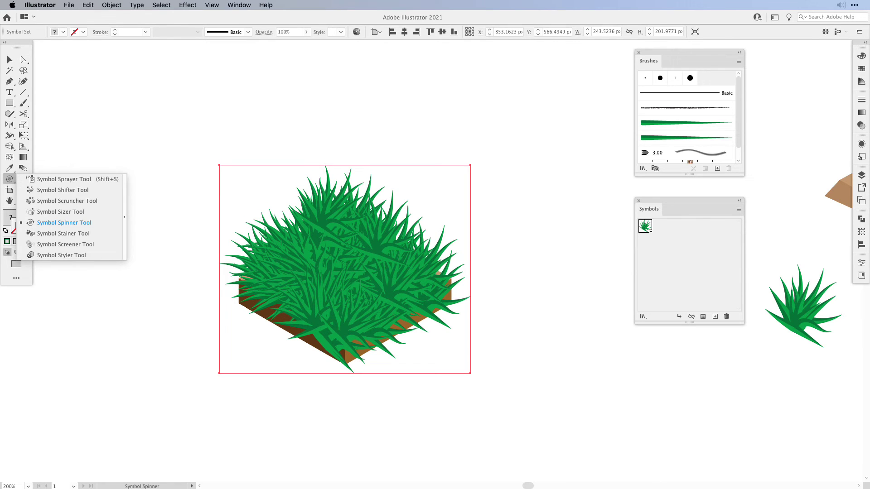
pyautogui.click(67, 201)
pyautogui.moveTo(345, 355); pyautogui.dragTo(345, 341)
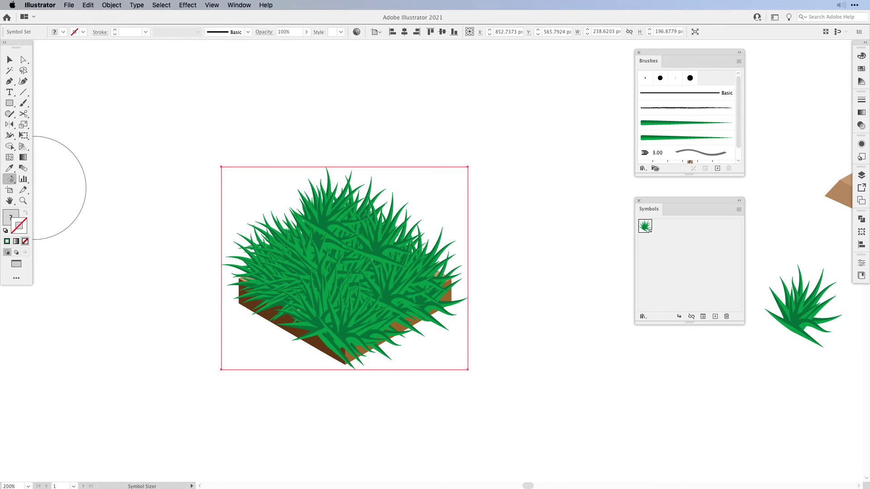
# Try enlarging the grass instances near the block's front corner with the Symbol Sizer and undo the enlargement
pyautogui.click(9, 179)
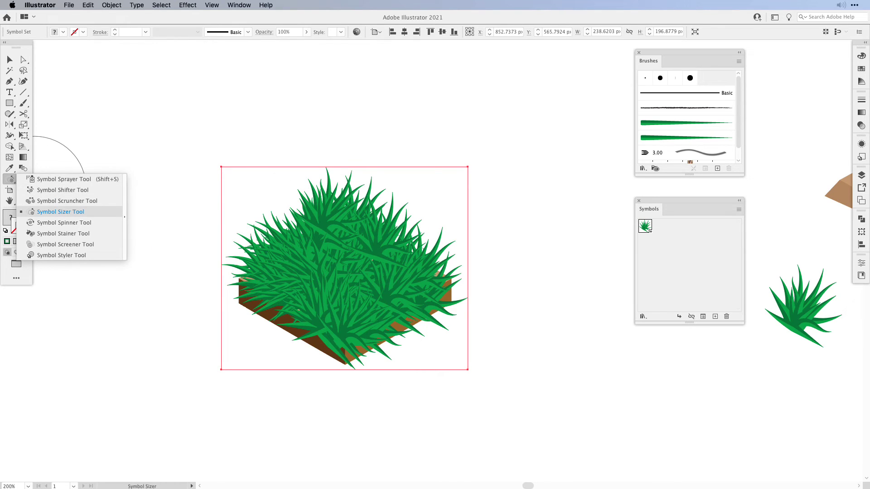
pyautogui.click(60, 212)
pyautogui.moveTo(343, 306); pyautogui.dragTo(368, 287)
pyautogui.press('super')
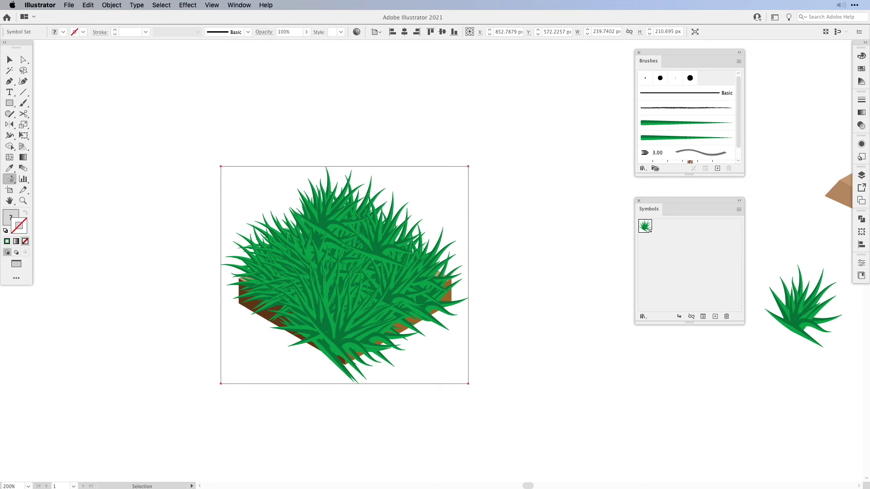
pyautogui.press('super+z')
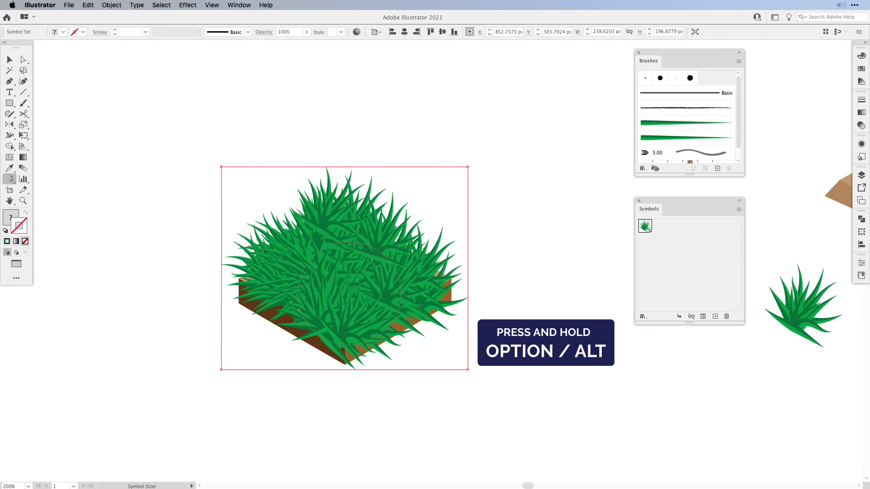
# Shrink the grass instances near the block's front corner with the Symbol Sizer and undo a trial enlargement at the right corner
pyautogui.moveTo(344, 313); pyautogui.dragTo(331, 326)
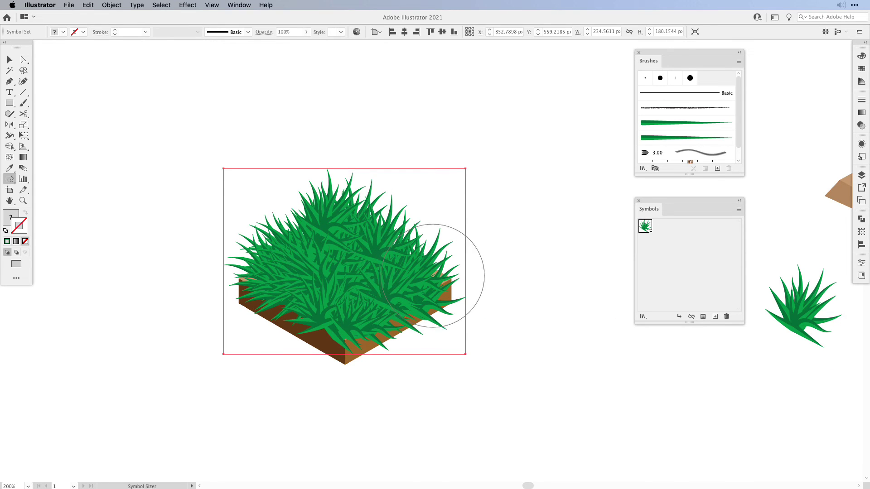
pyautogui.moveTo(432, 278); pyautogui.dragTo(449, 279)
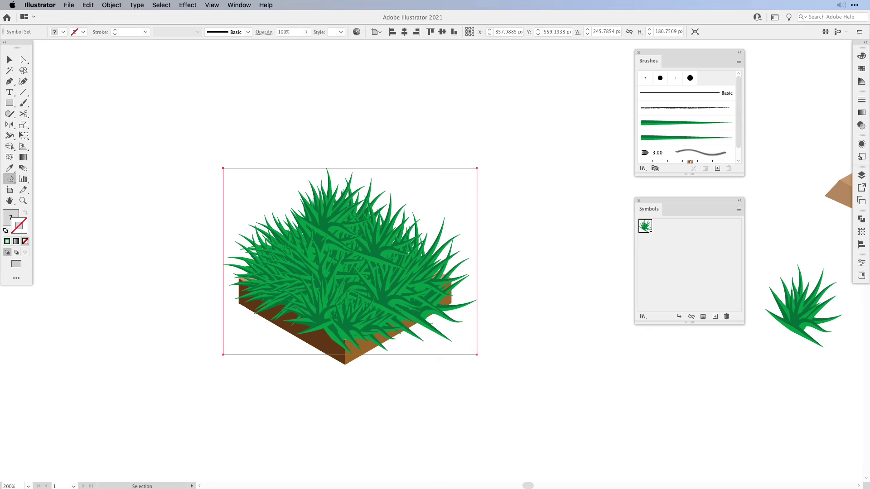
pyautogui.press('super+z')
# Shift the grass instances slightly downward and outward across the block with the Symbol Shifter for more even coverage
pyautogui.click(10, 179)
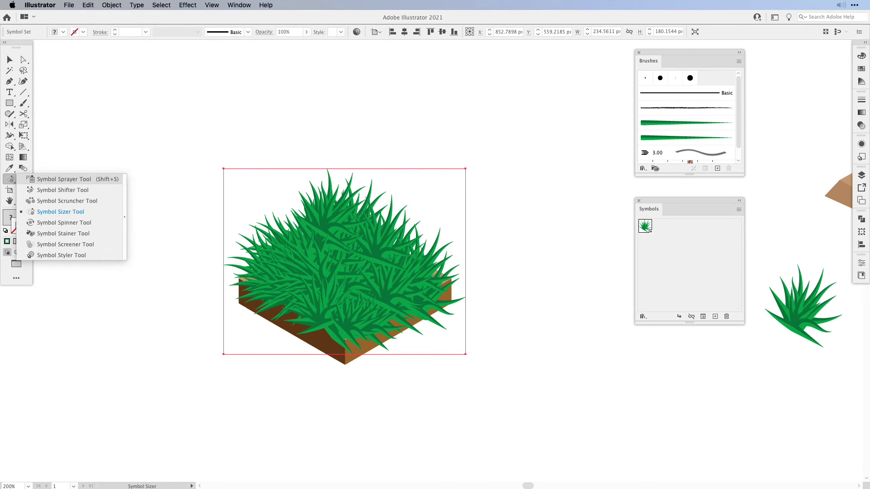
pyautogui.click(63, 190)
pyautogui.moveTo(220, 270); pyautogui.dragTo(340, 303)
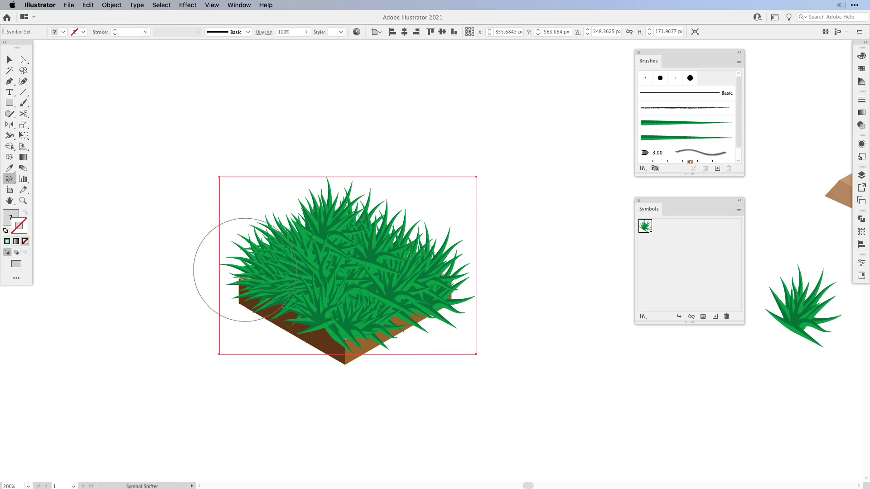
# Enlarge the grass instances along the block's front corner with the Symbol Sizer and nudge them into place with the Symbol Shifter
pyautogui.click(9, 179)
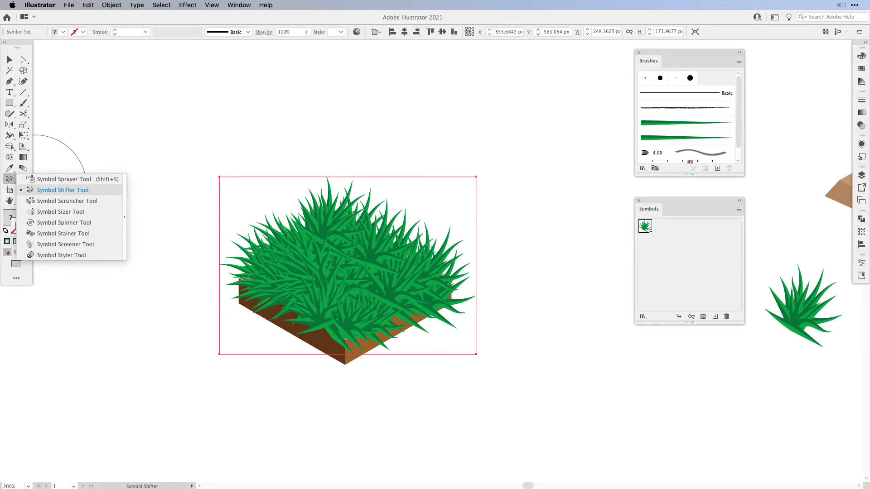
pyautogui.click(60, 212)
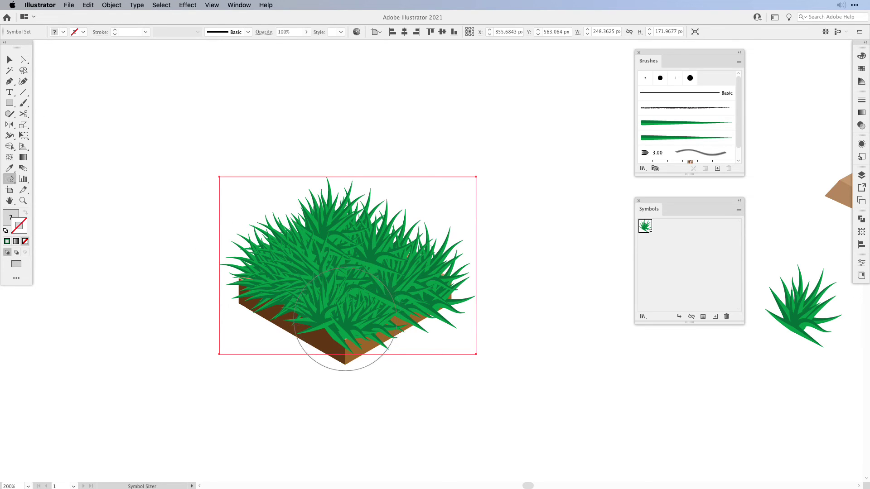
pyautogui.moveTo(339, 309); pyautogui.dragTo(278, 324)
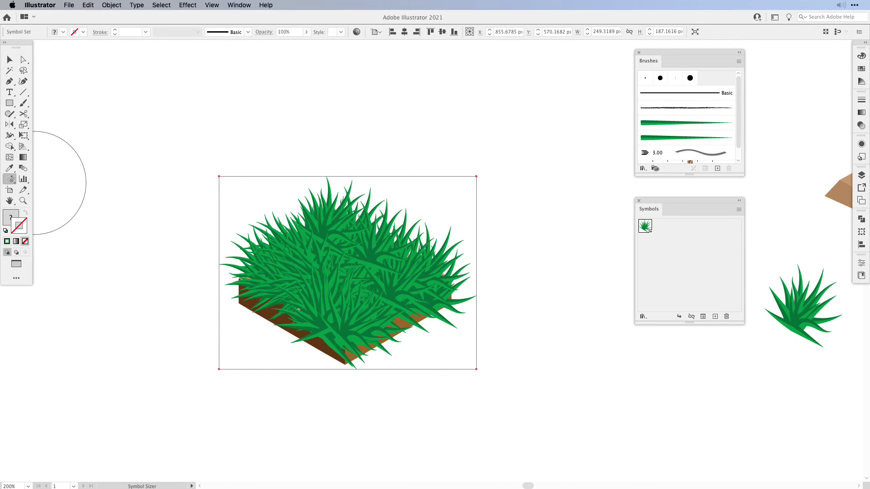
pyautogui.moveTo(10, 179); pyautogui.dragTo(62, 190)
pyautogui.moveTo(330, 333); pyautogui.dragTo(334, 334)
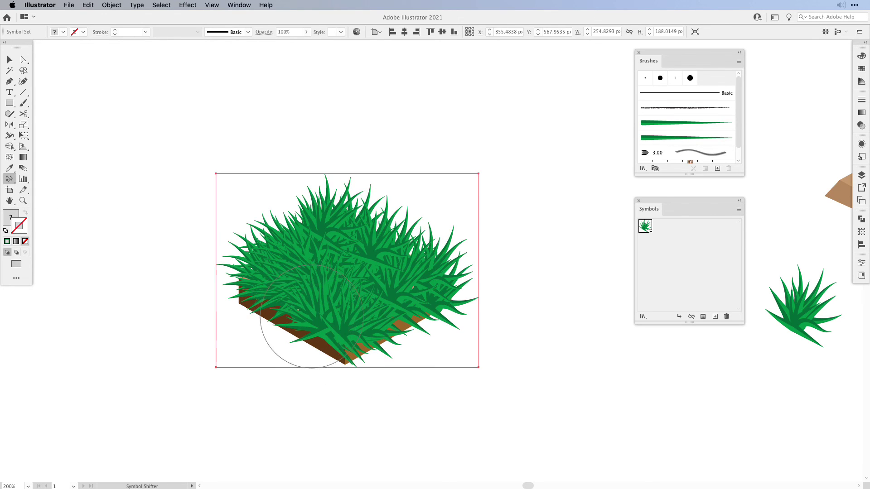